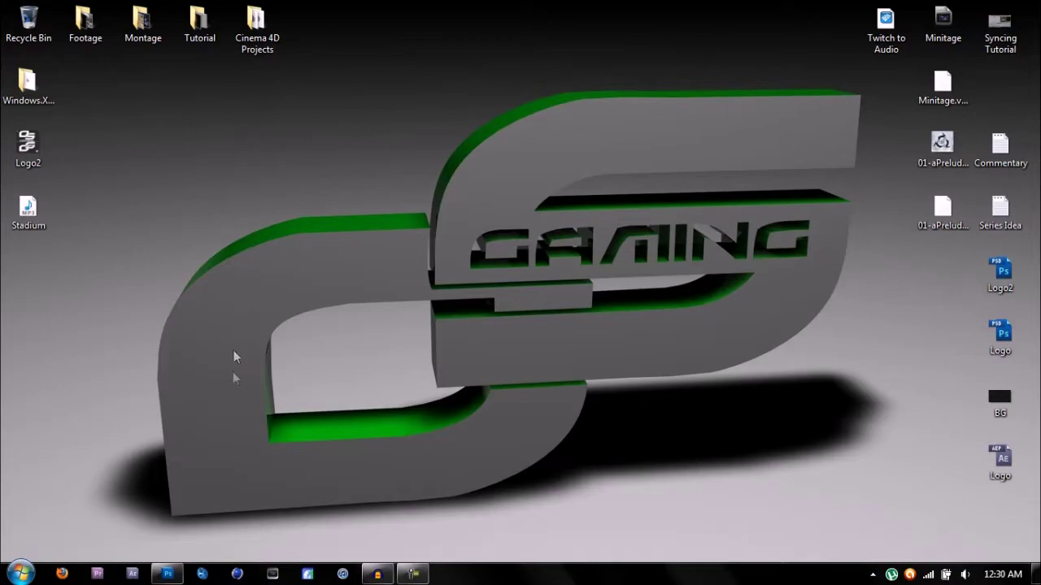
# Restore the empty Photoshop window from its taskbar button.
pyautogui.click(167, 574)
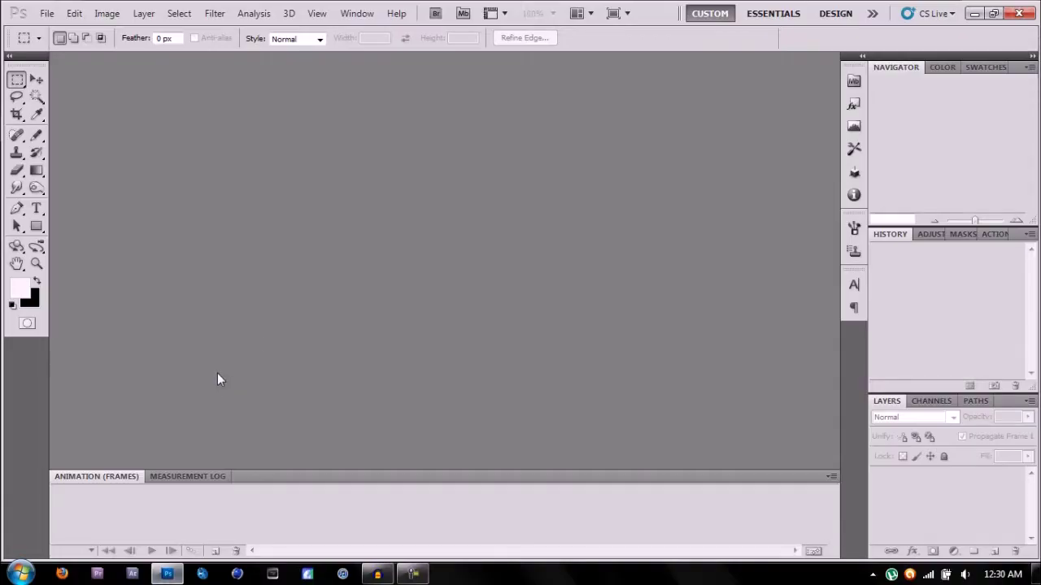
# Load the NOSCOPE clip from the COD4 folder via File > Import > Video Frames to Layers.
pyautogui.click(47, 13)
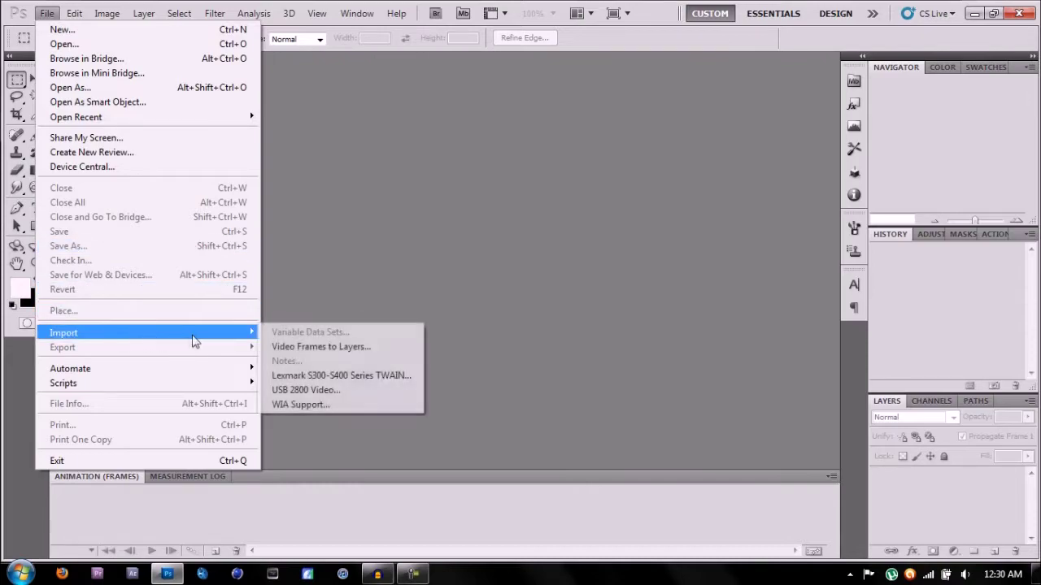
pyautogui.moveTo(64, 333)
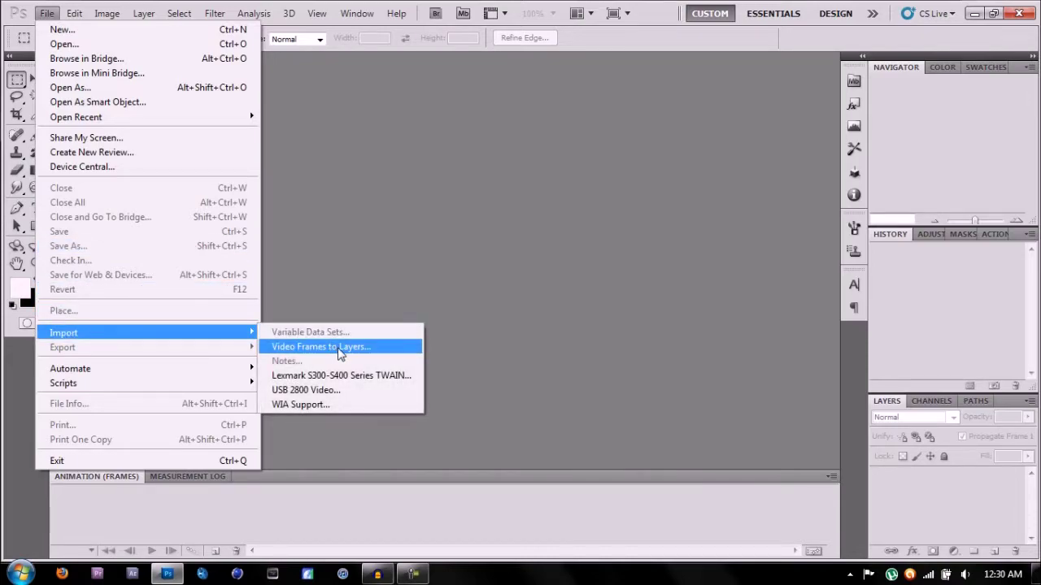
pyautogui.click(338, 348)
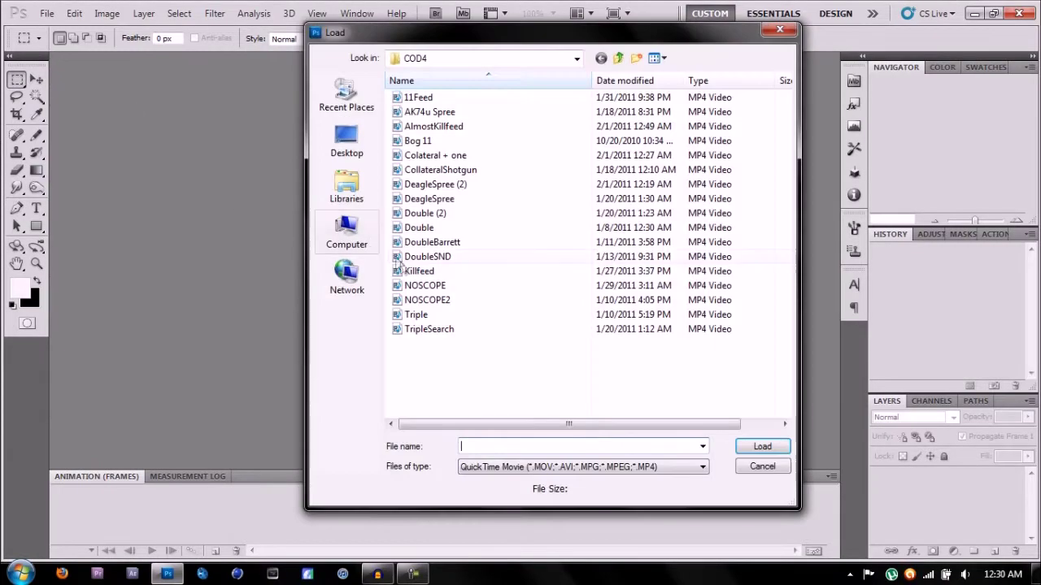
pyautogui.click(426, 286)
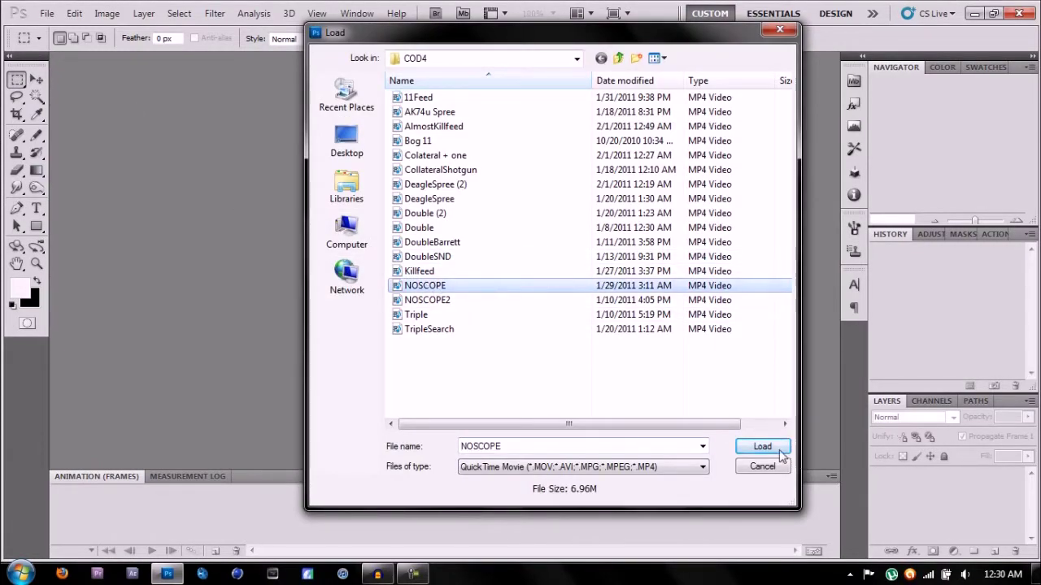
pyautogui.click(777, 449)
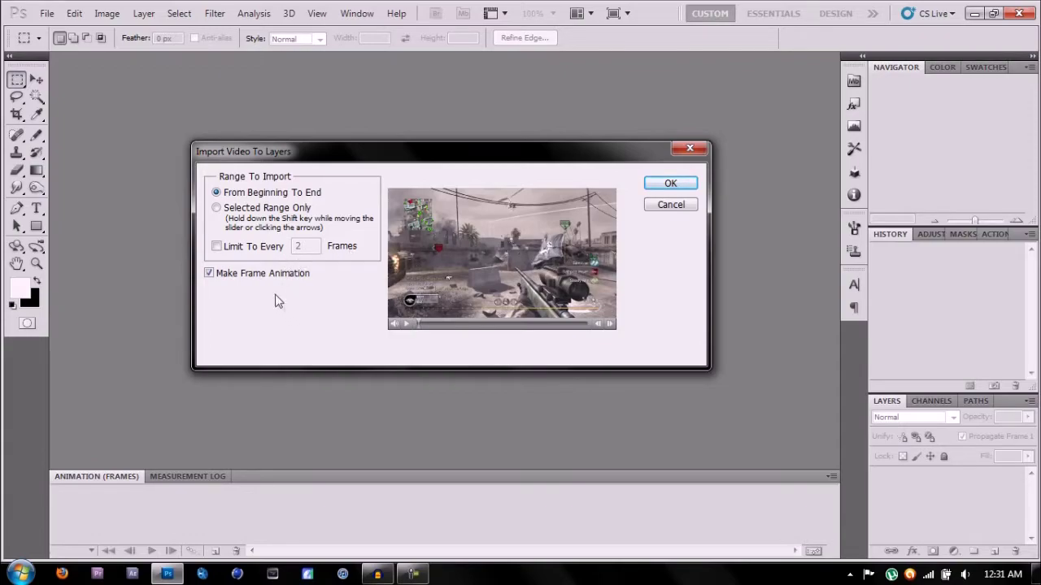
# Limit the import to every 4 frames and confirm as a frame animation.
pyautogui.click(260, 248)
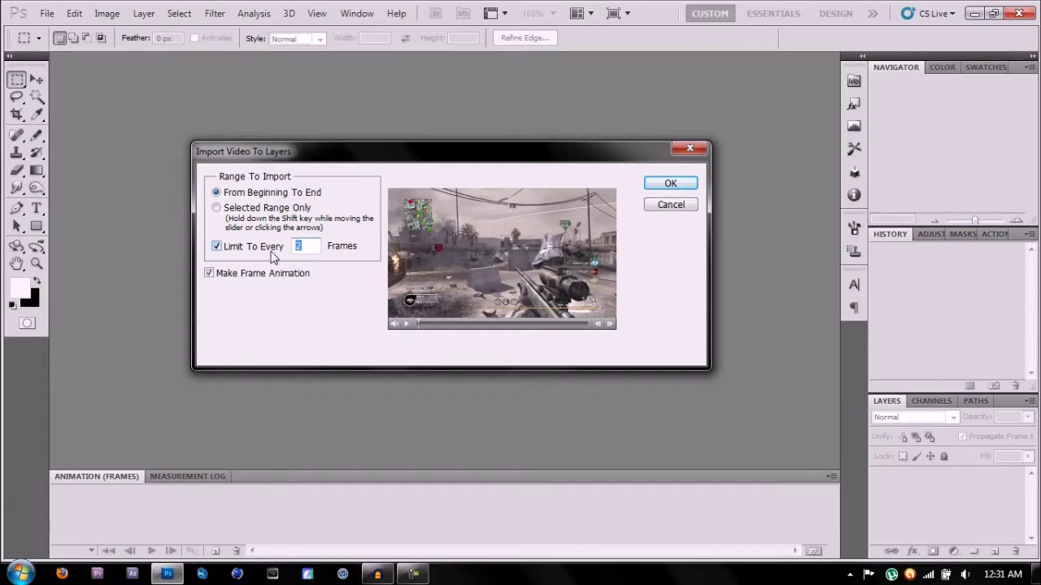
pyautogui.write('4')
pyautogui.press('Return')
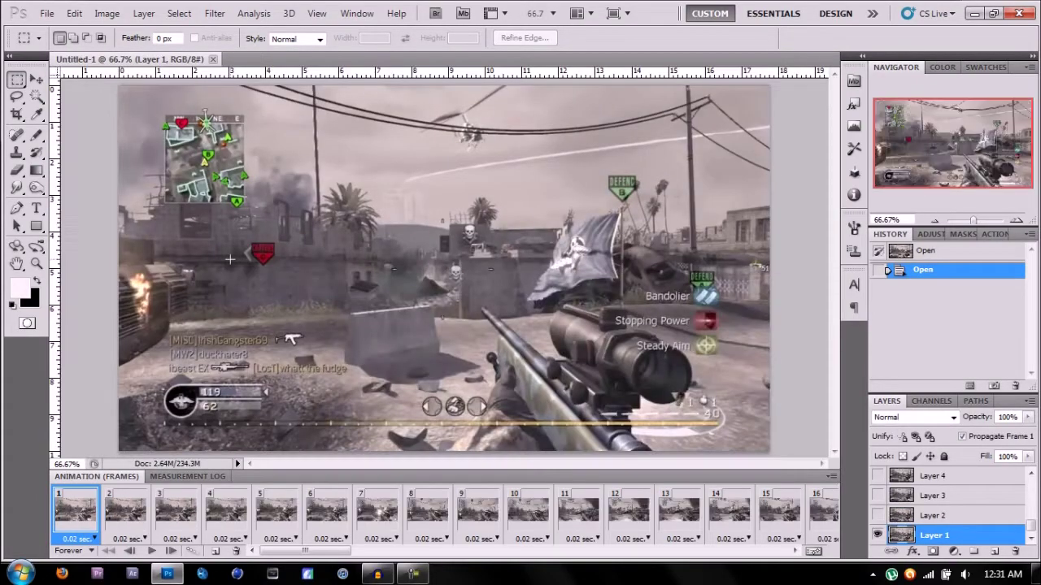
pyautogui.click(36, 79)
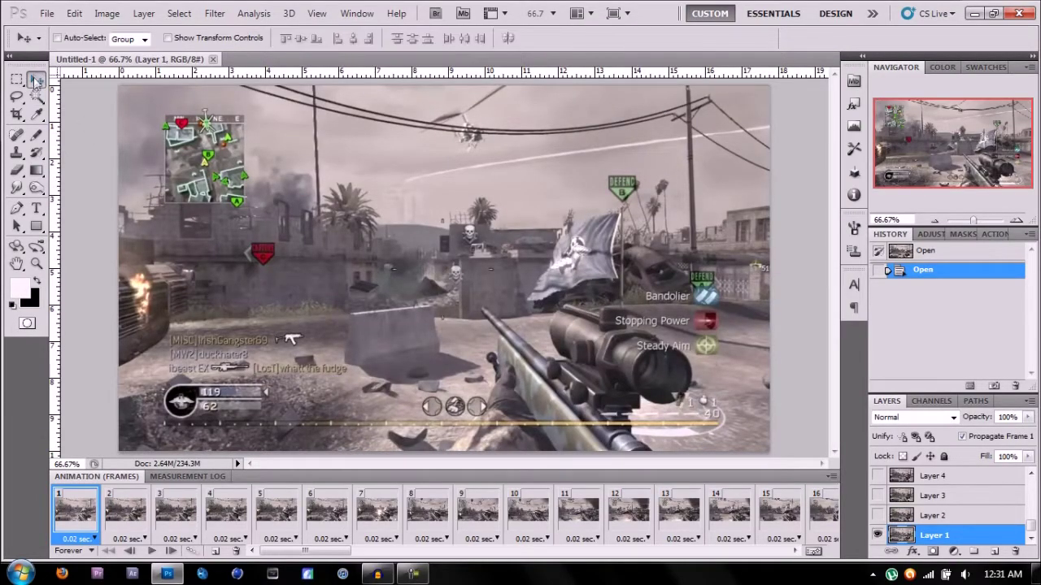
pyautogui.moveTo(331, 555); pyautogui.dragTo(370, 558)
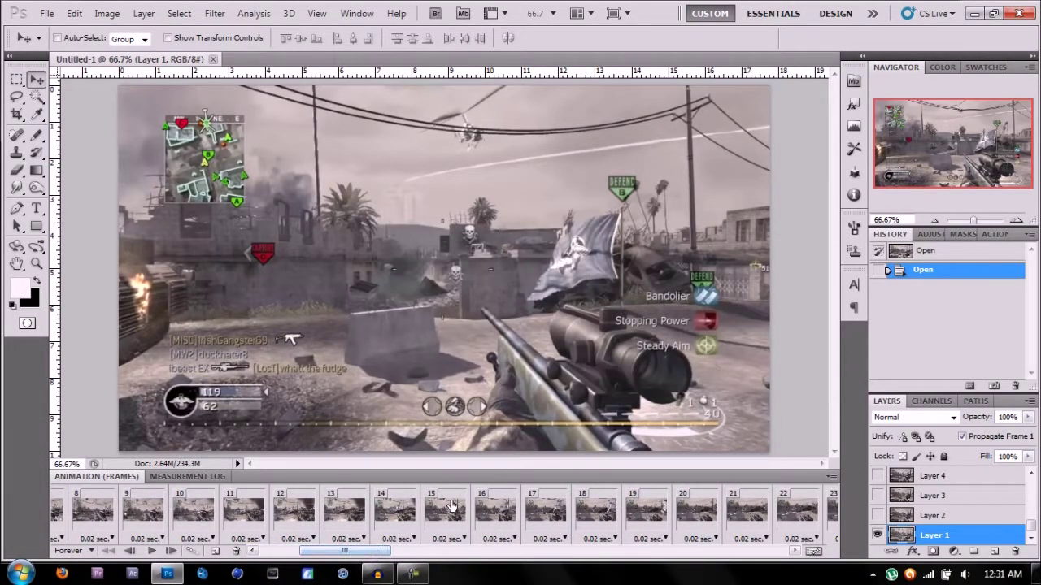
pyautogui.click(445, 508)
pyautogui.moveTo(369, 558); pyautogui.dragTo(329, 557)
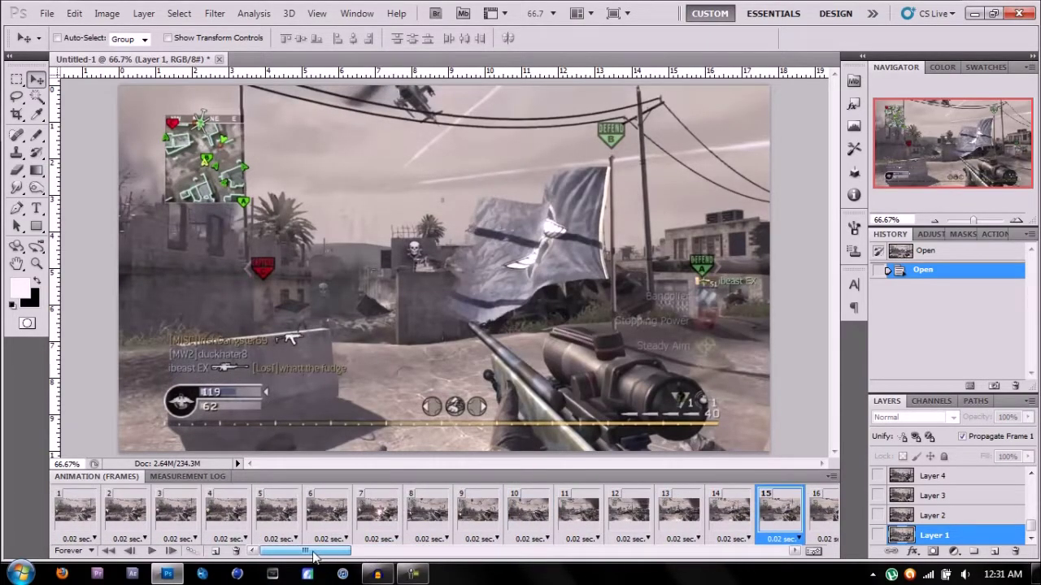
pyautogui.click(81, 511)
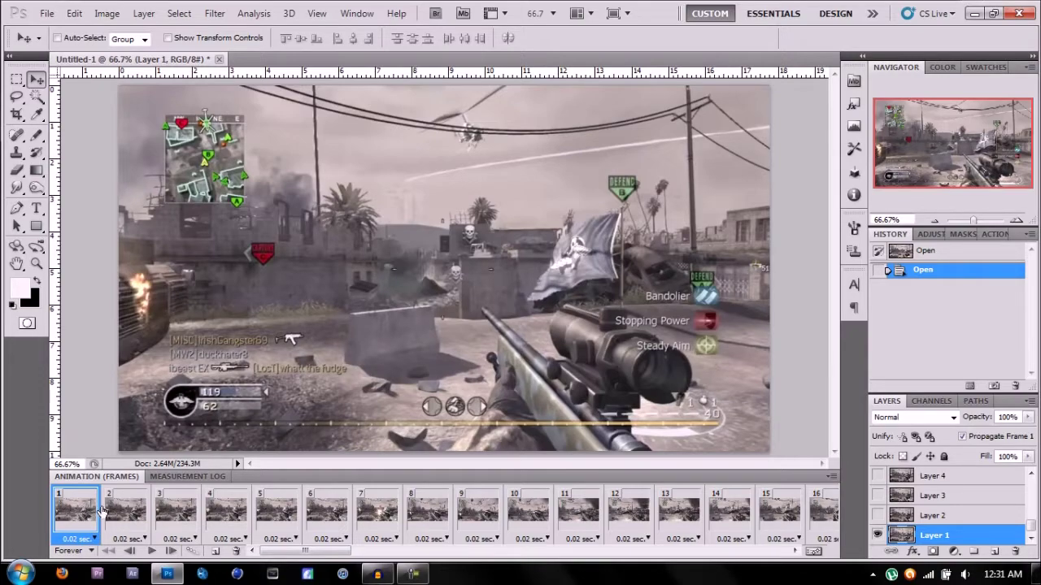
pyautogui.moveTo(321, 551); pyautogui.dragTo(332, 555)
pyautogui.click(526, 518)
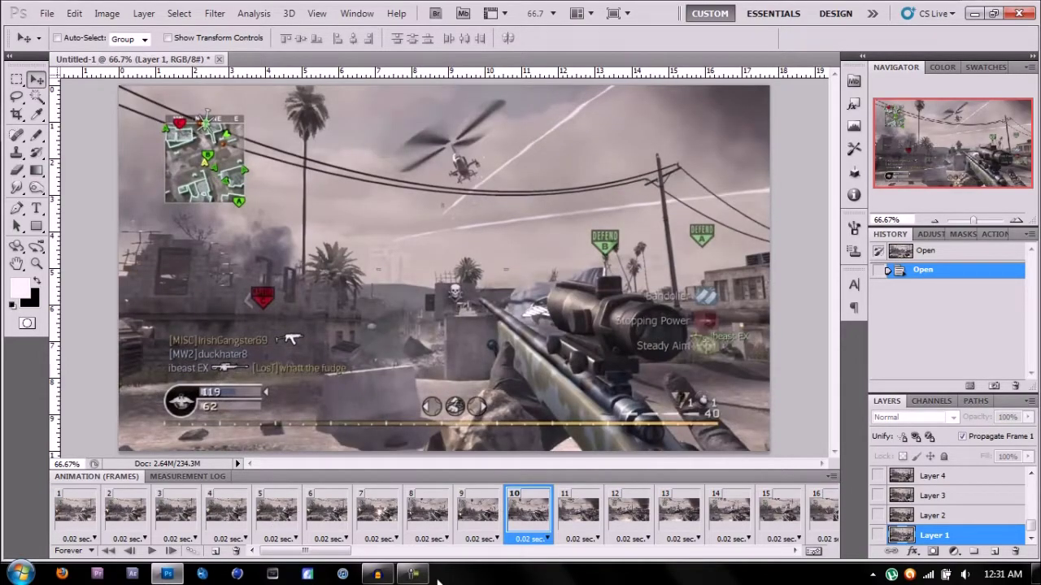
pyautogui.click(95, 20)
# Set the image width to 300 pixels with constrained proportions.
pyautogui.click(130, 116)
pyautogui.write('3')
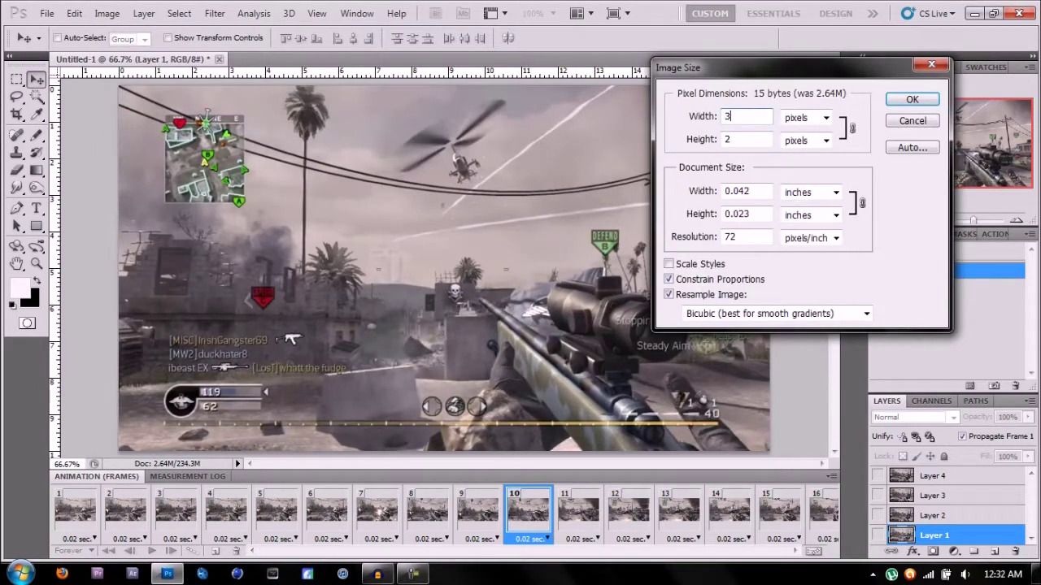
pyautogui.write('00')
pyautogui.press('Return')
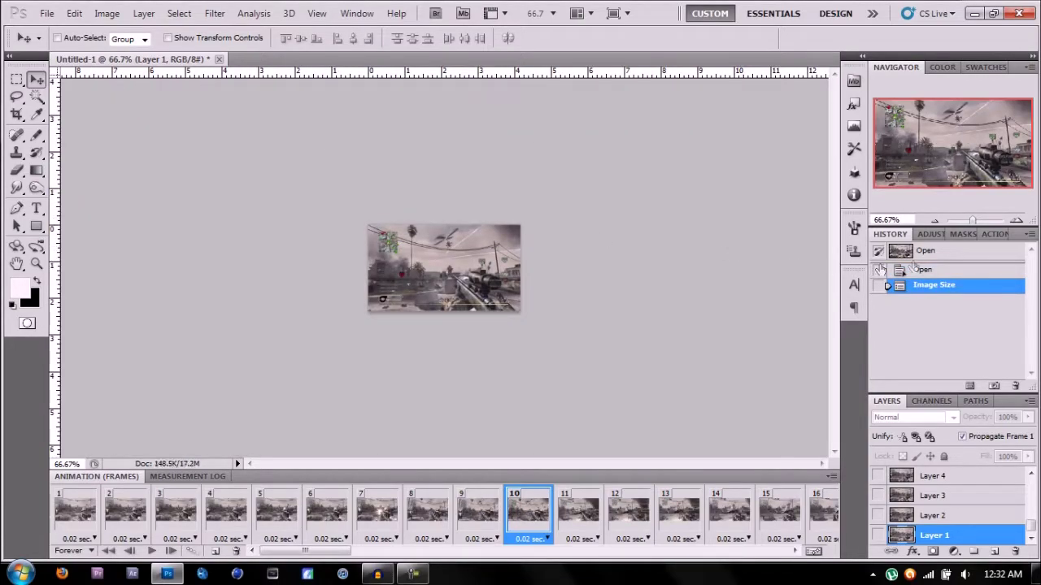
pyautogui.click(1017, 221)
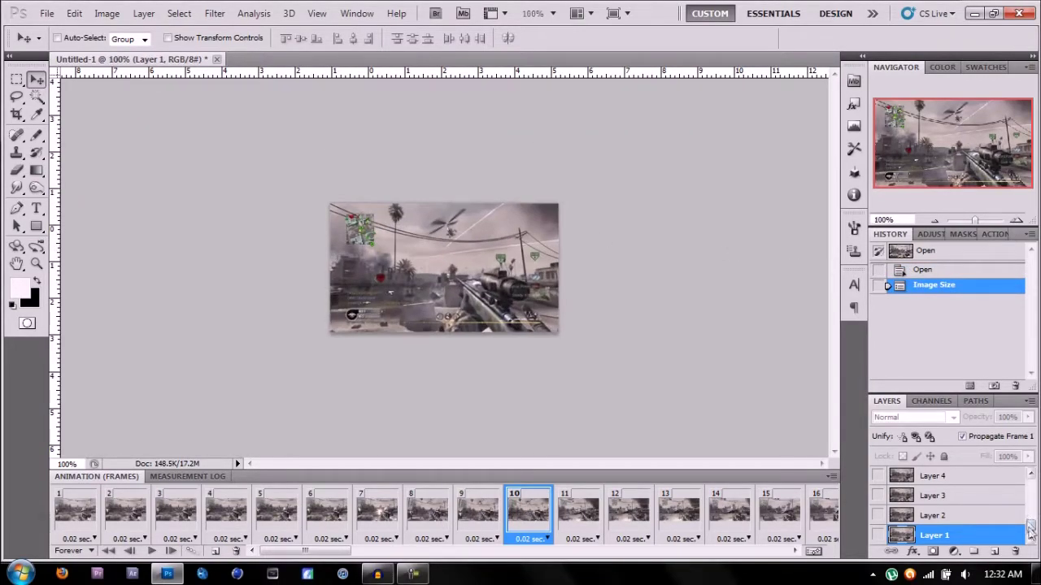
pyautogui.moveTo(1031, 532); pyautogui.dragTo(1031, 479)
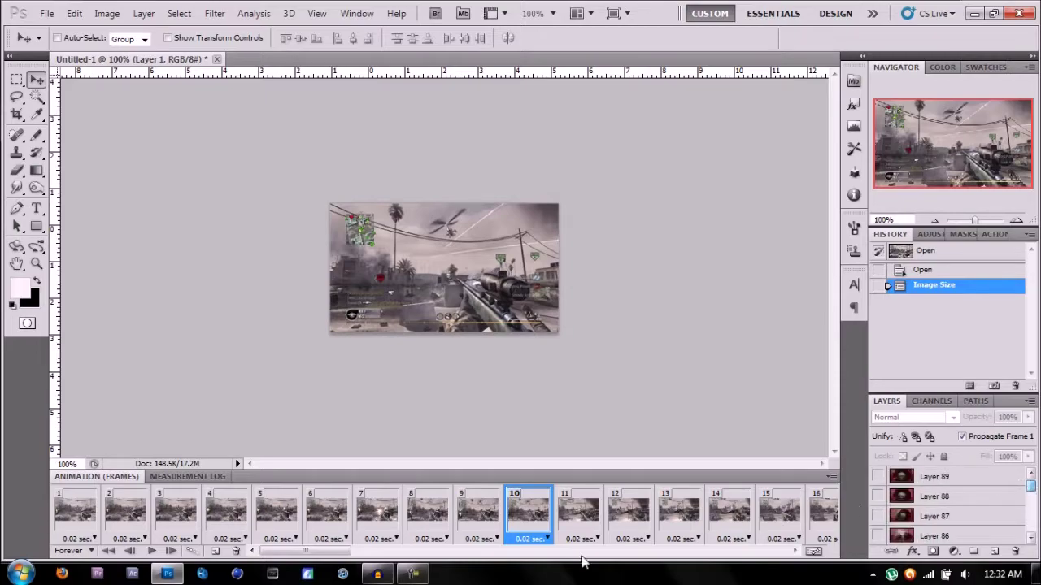
pyautogui.click(153, 552)
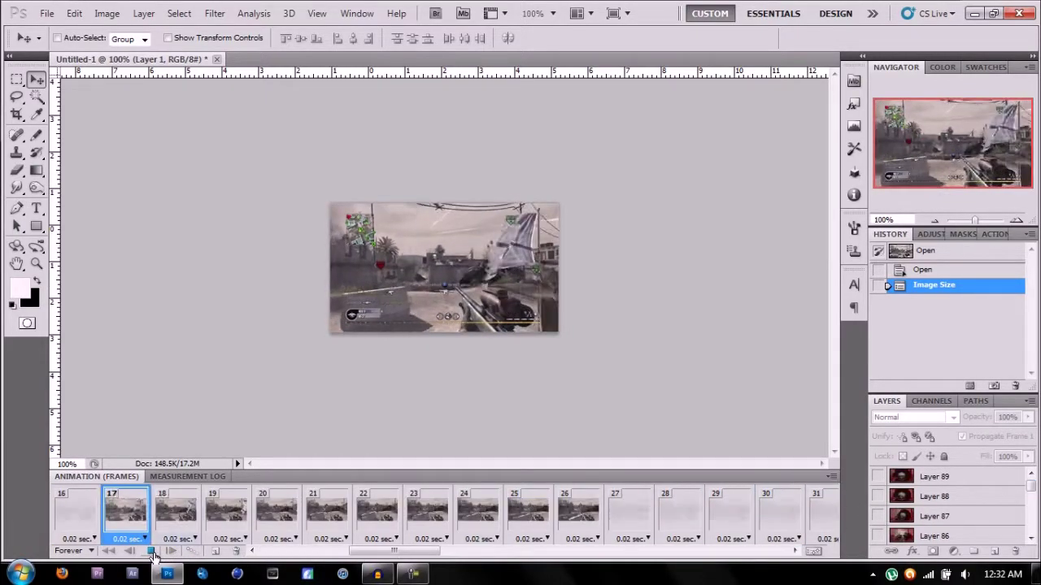
pyautogui.click(152, 552)
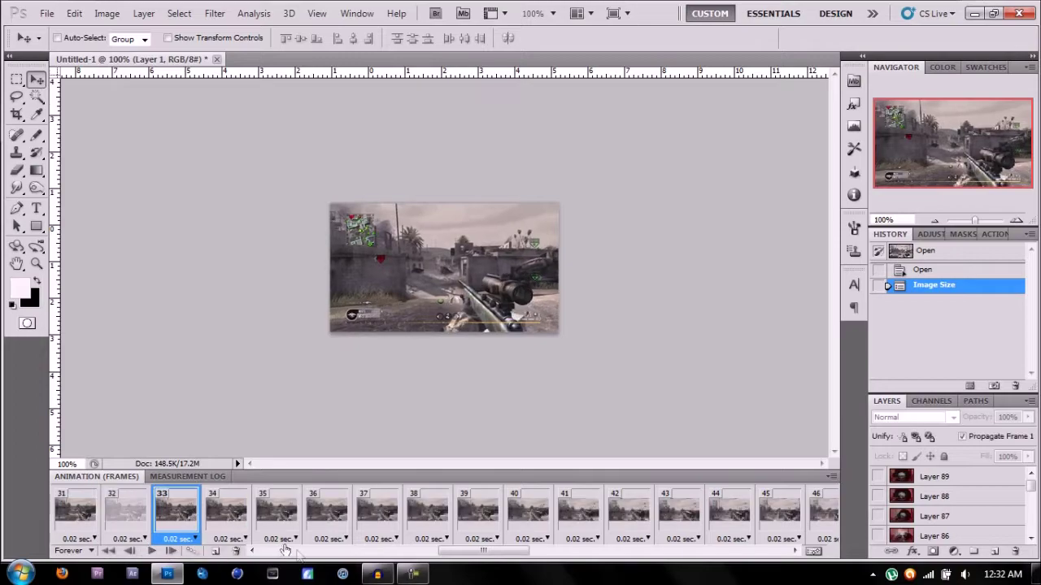
pyautogui.moveTo(446, 556); pyautogui.dragTo(269, 553)
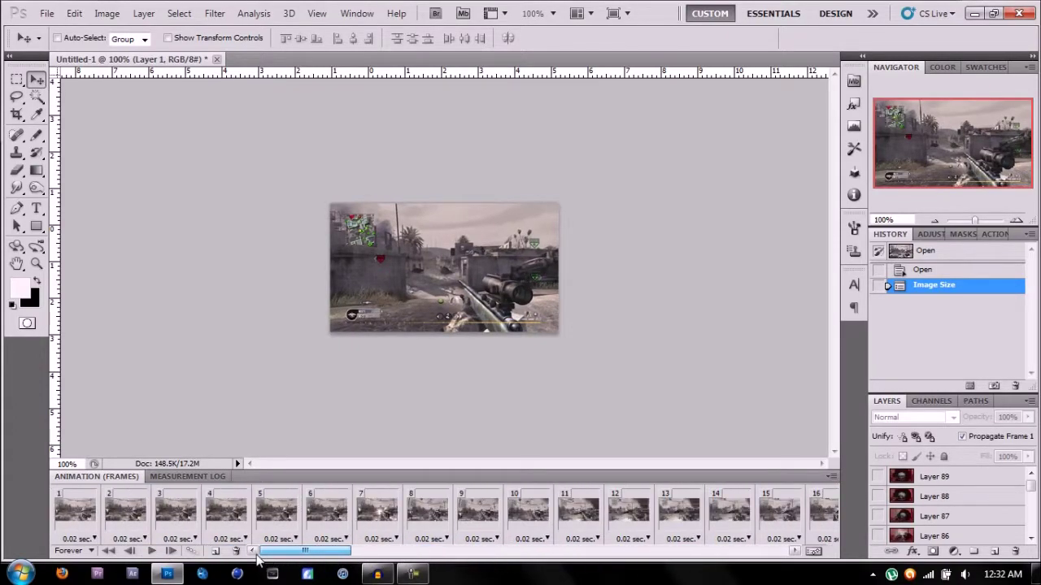
pyautogui.click(78, 512)
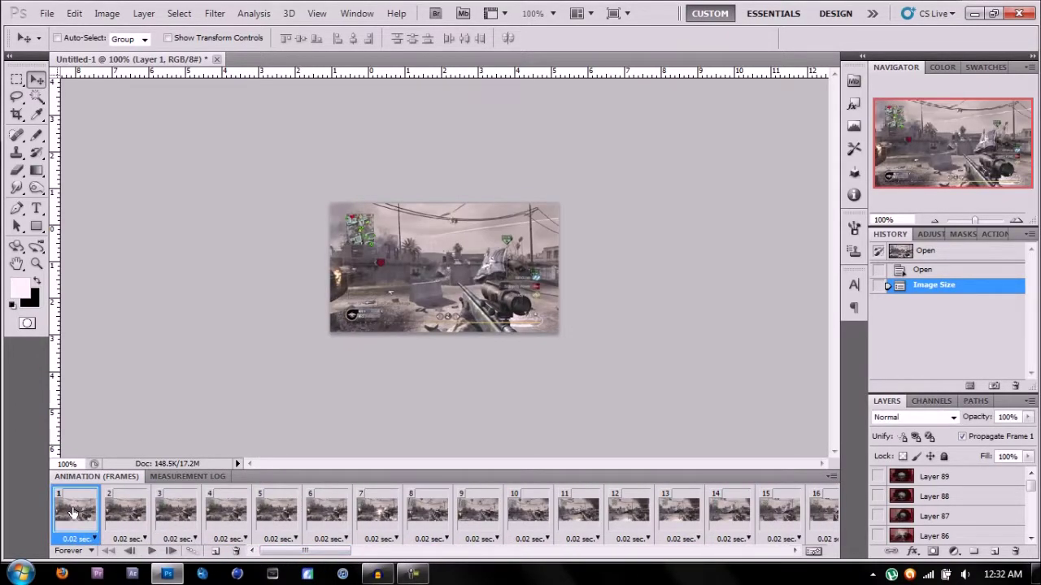
pyautogui.moveTo(303, 552); pyautogui.dragTo(792, 546)
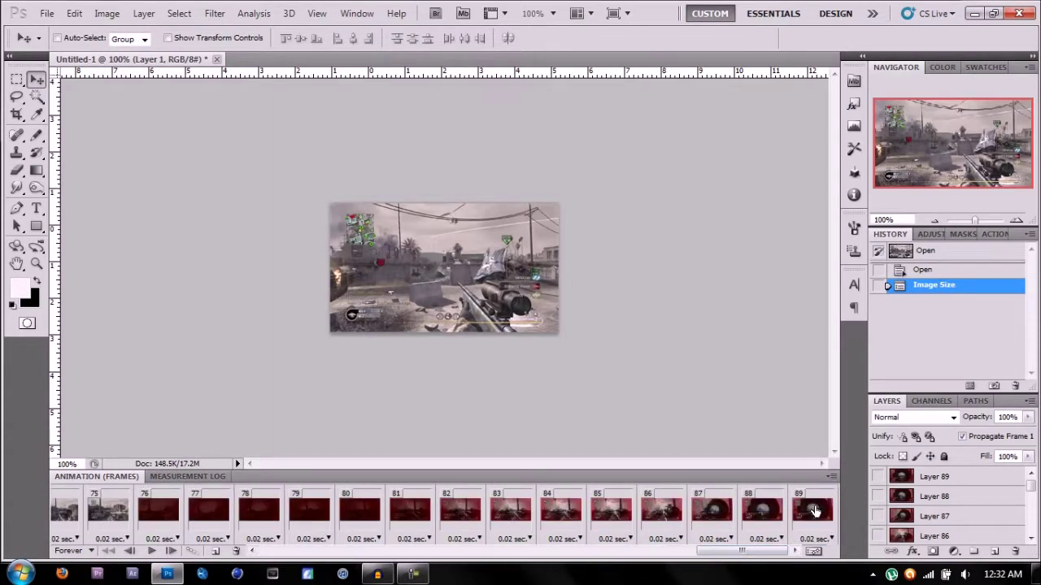
pyautogui.click(816, 511)
# Change frame 89's delay to 0.1 seconds and select Layer 89.
pyautogui.click(829, 540)
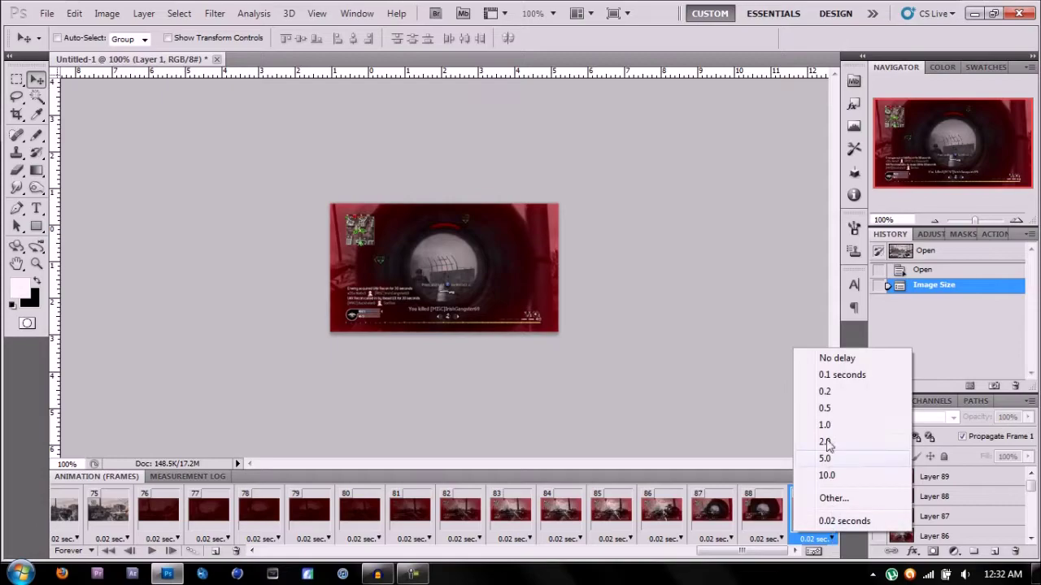
pyautogui.click(822, 375)
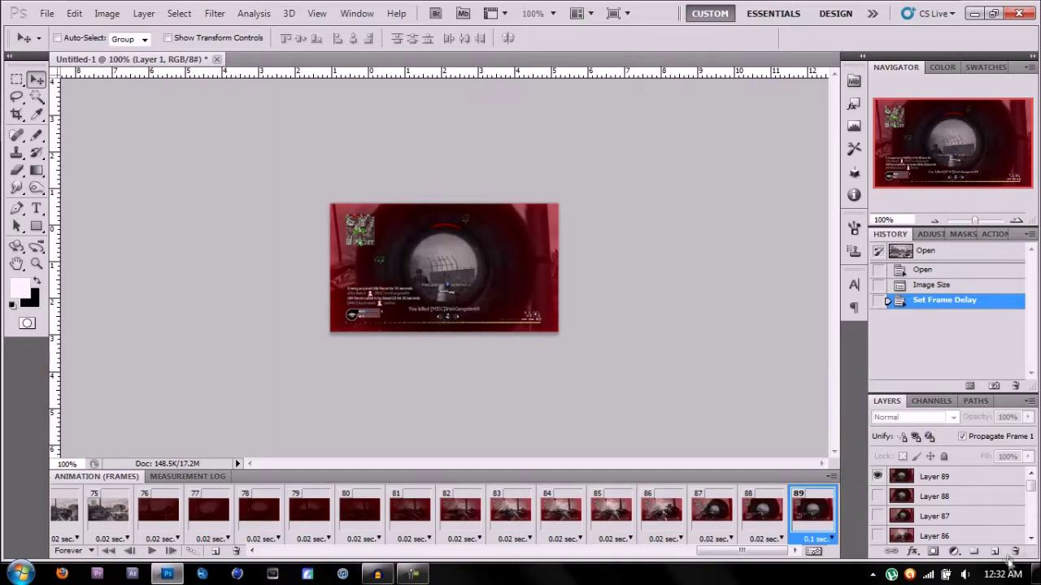
pyautogui.click(996, 477)
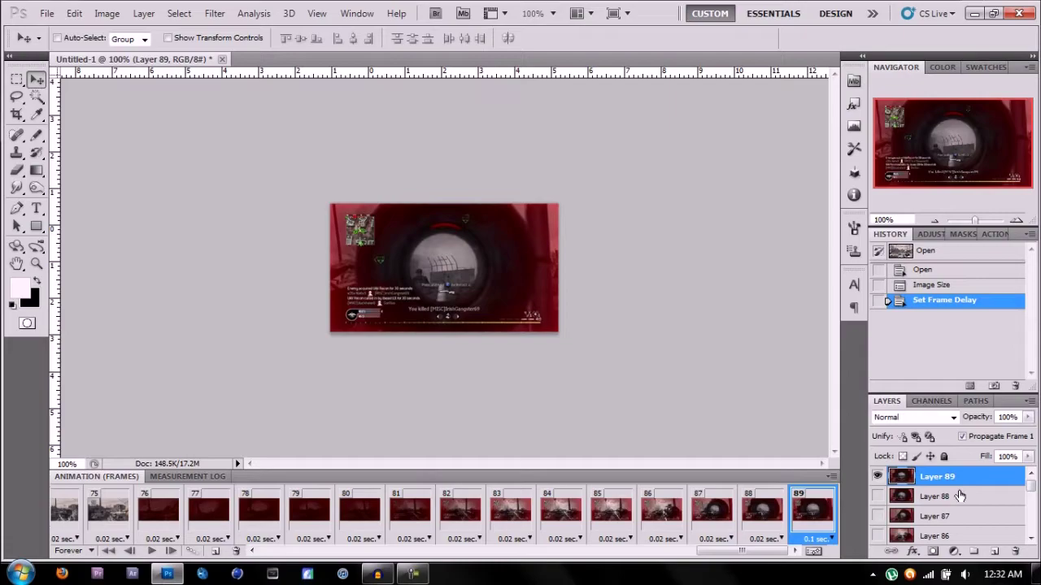
# Add a new empty layer above Layer 89 and select the entire canvas.
pyautogui.click(994, 552)
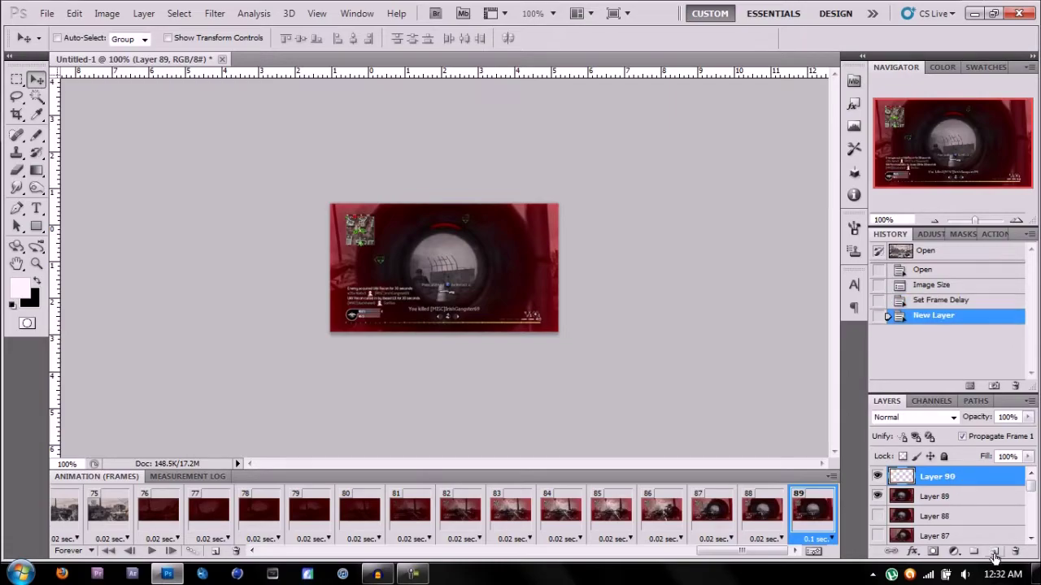
pyautogui.click(183, 15)
pyautogui.click(199, 33)
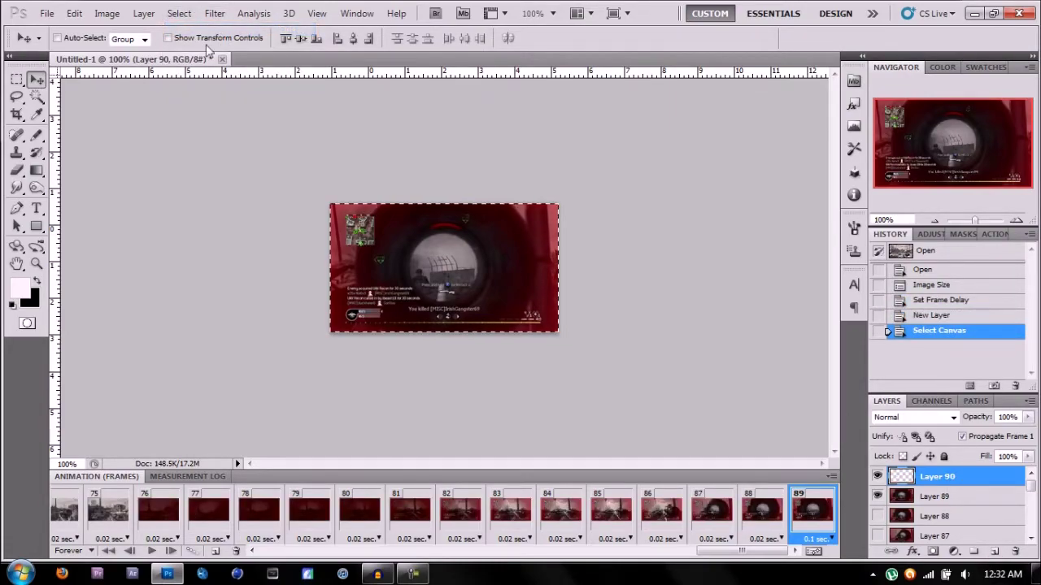
# Stroke the selection with a 3 px near-white border centred on the edge.
pyautogui.click(74, 13)
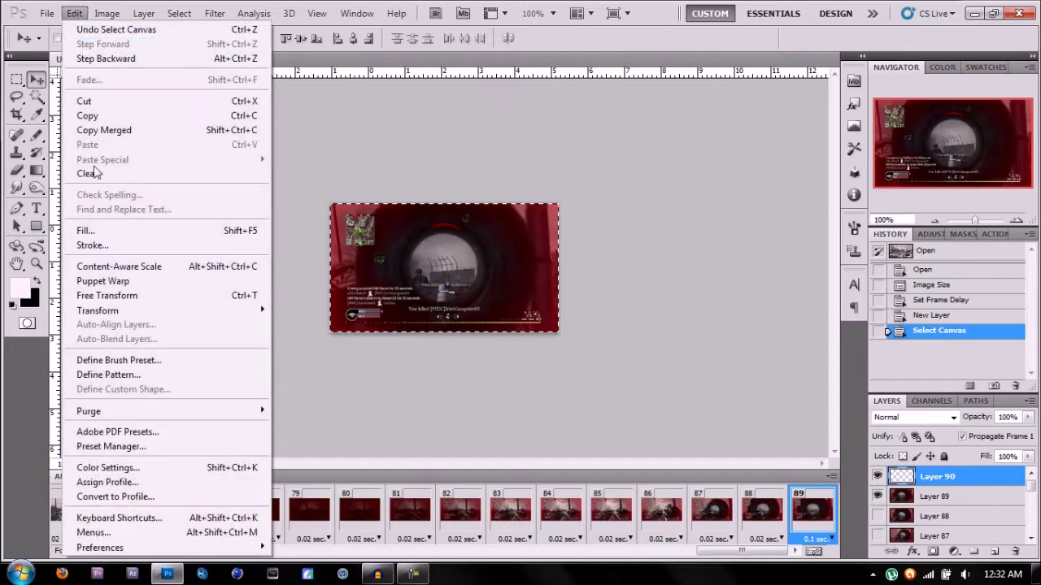
pyautogui.click(92, 245)
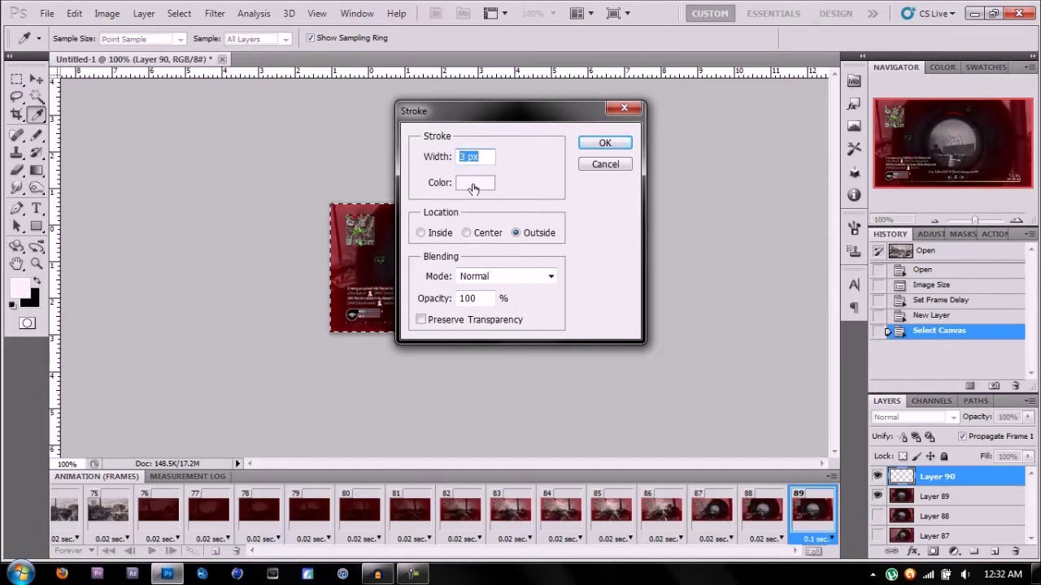
pyautogui.click(473, 189)
pyautogui.click(416, 303)
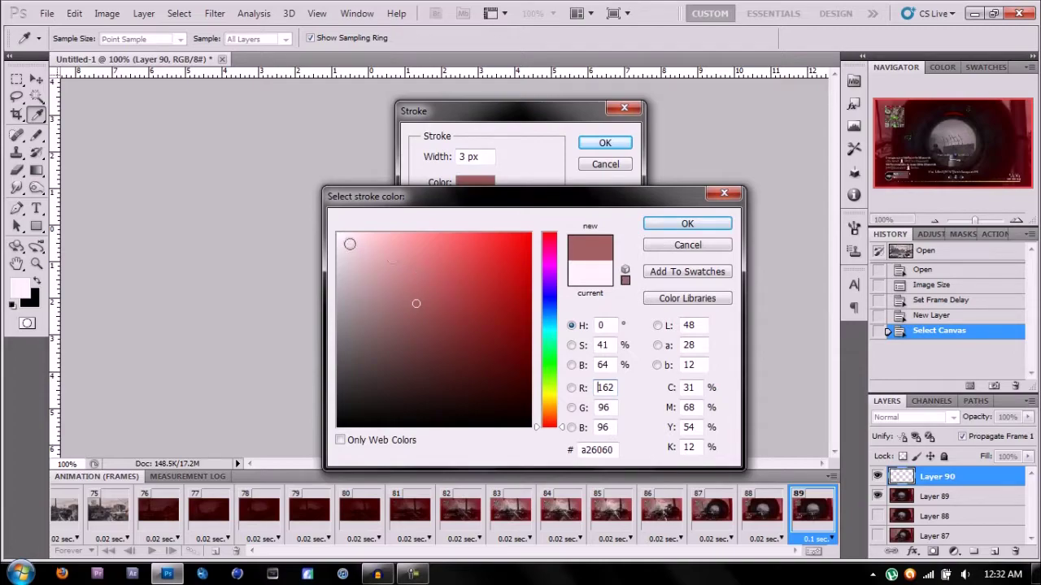
pyautogui.click(340, 235)
pyautogui.click(647, 226)
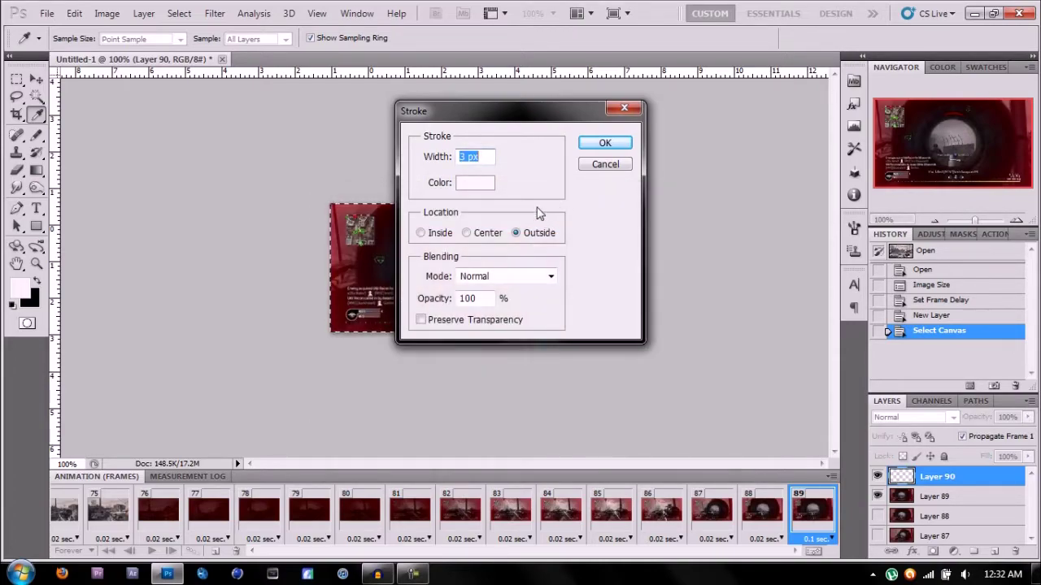
pyautogui.click(480, 234)
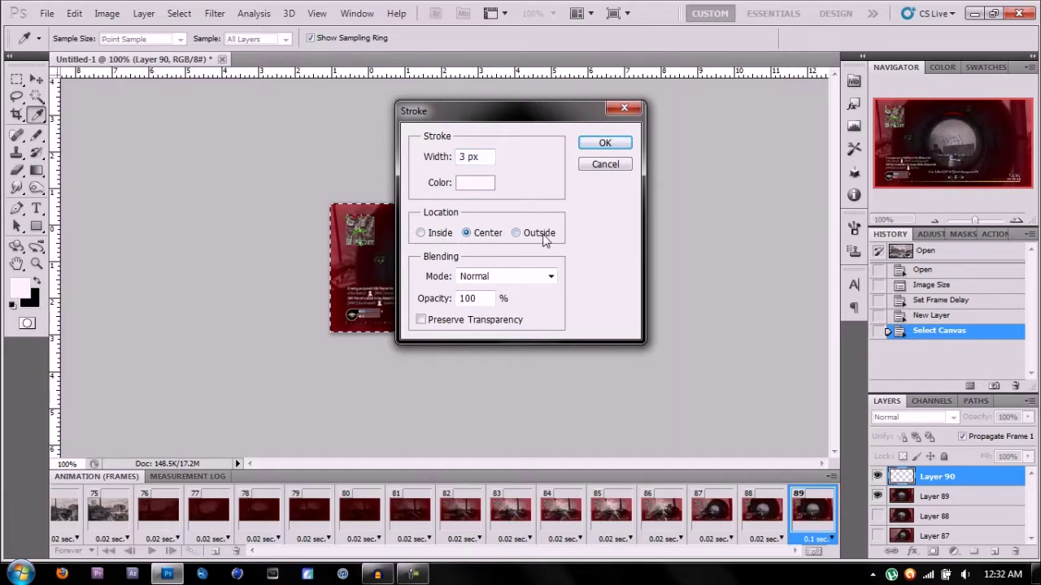
pyautogui.click(444, 237)
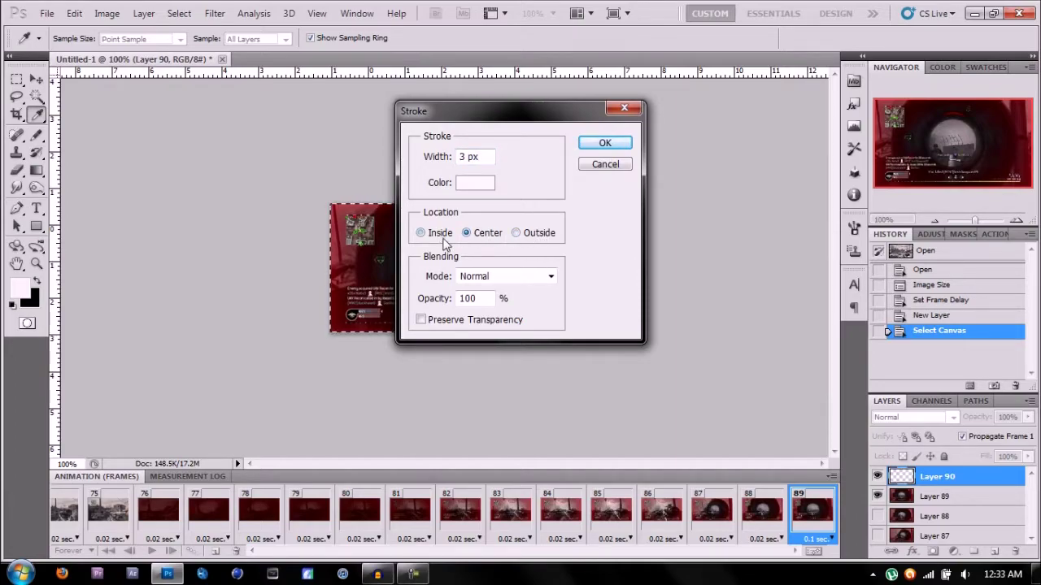
pyautogui.click(601, 144)
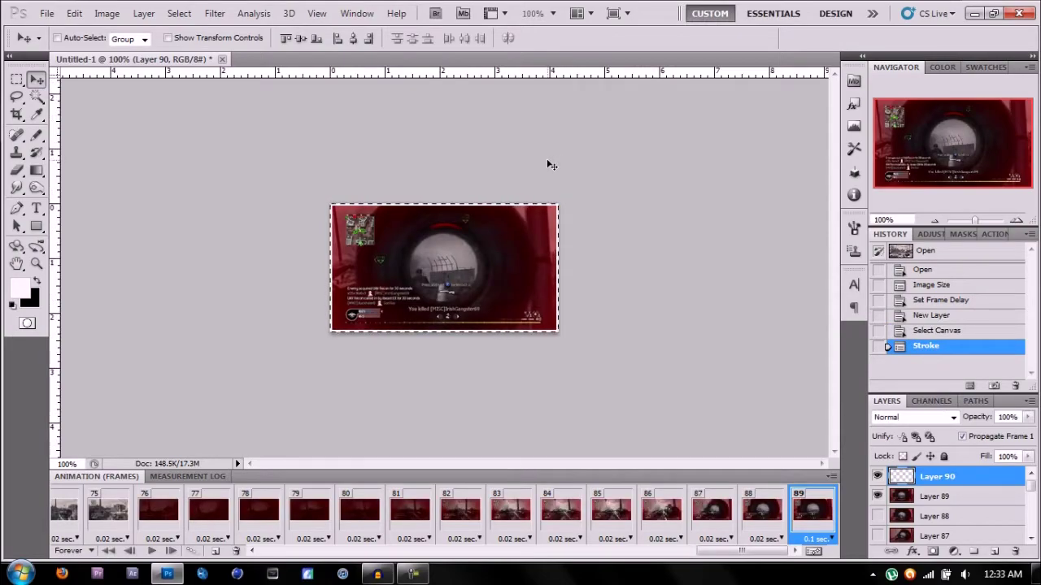
# Deselect with Ctrl+D, then play and stop the animation preview.
pyautogui.hotkey('ctrl', 'd')
pyautogui.click(152, 551)
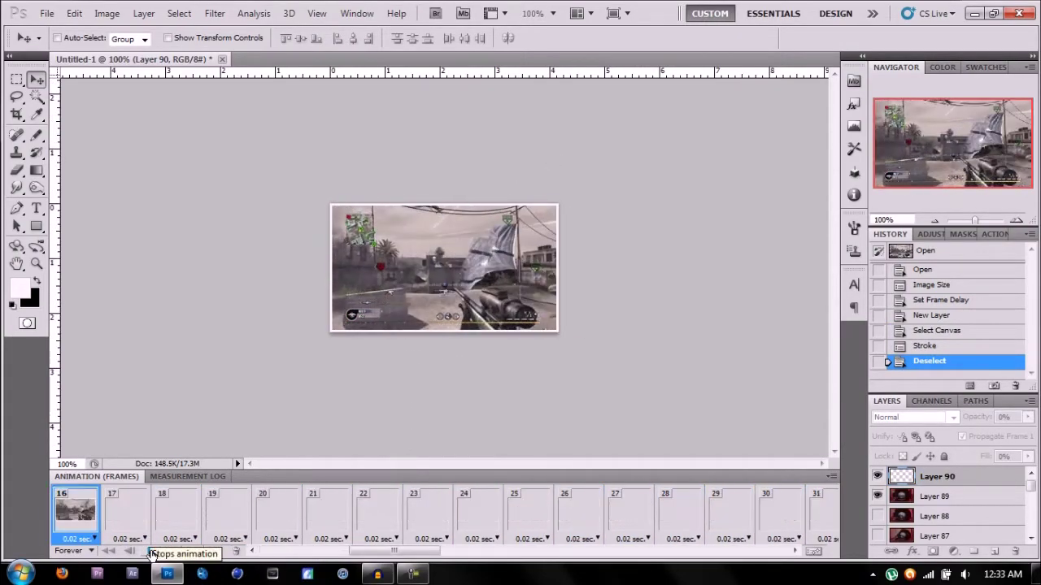
pyautogui.click(151, 551)
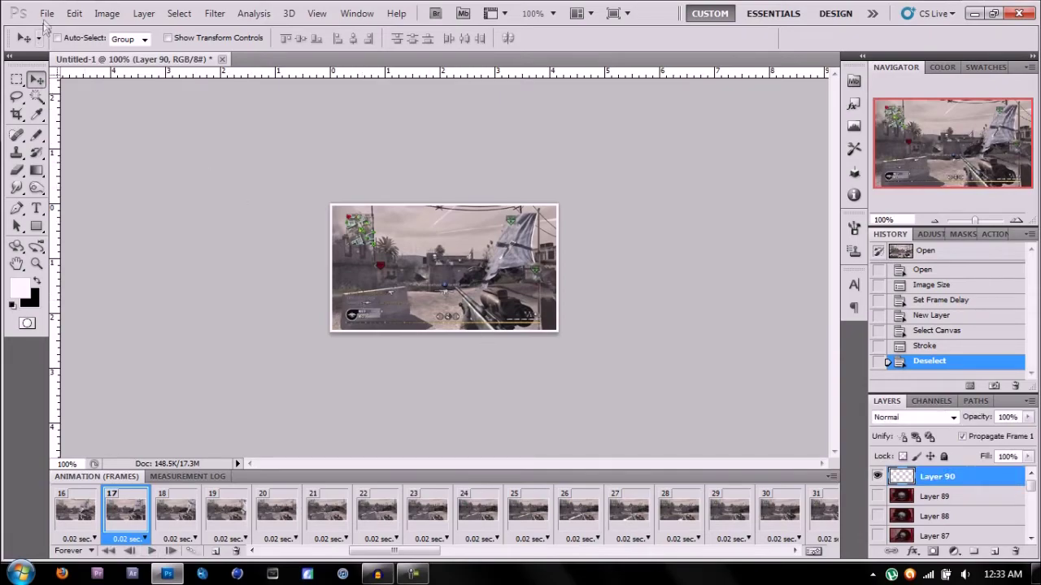
# Open File > Save for Web & Devices for the animation.
pyautogui.click(46, 13)
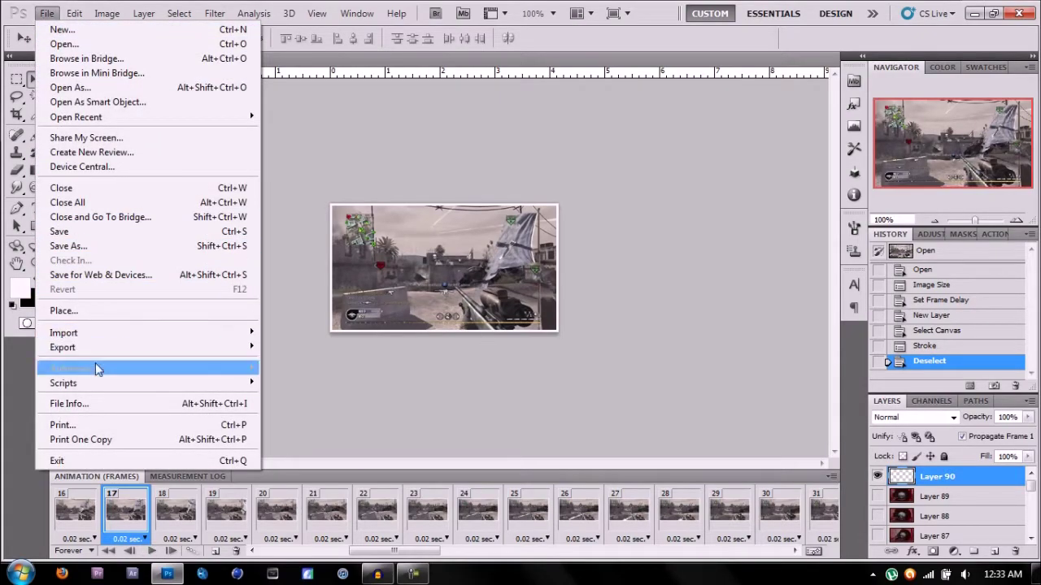
pyautogui.click(96, 276)
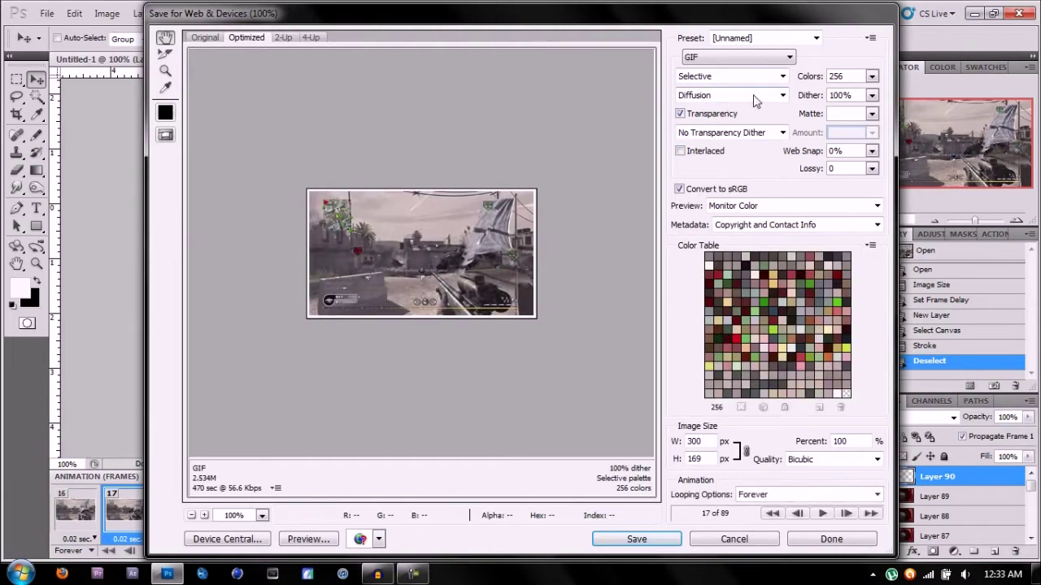
pyautogui.click(779, 96)
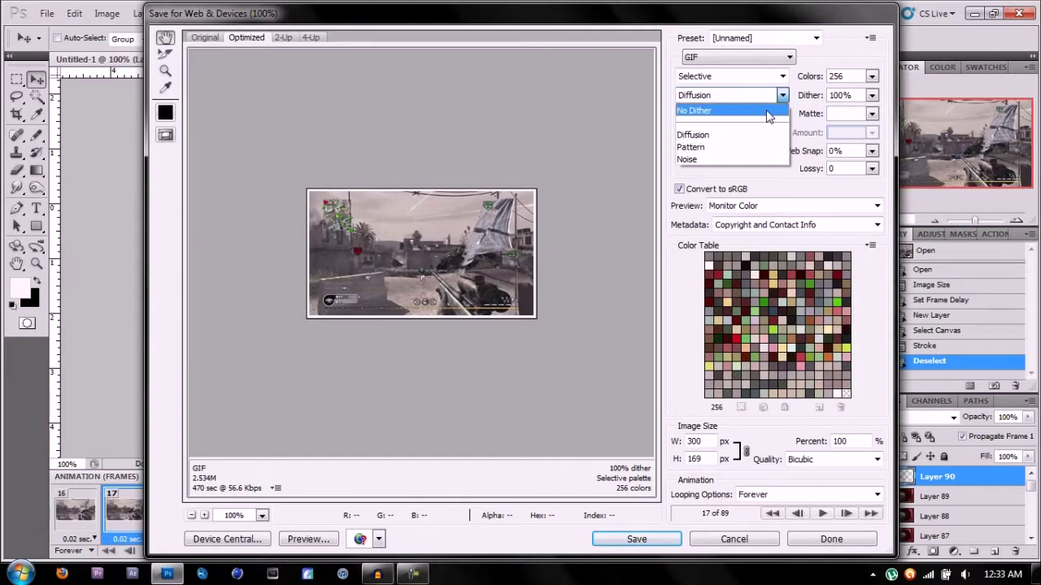
pyautogui.click(768, 112)
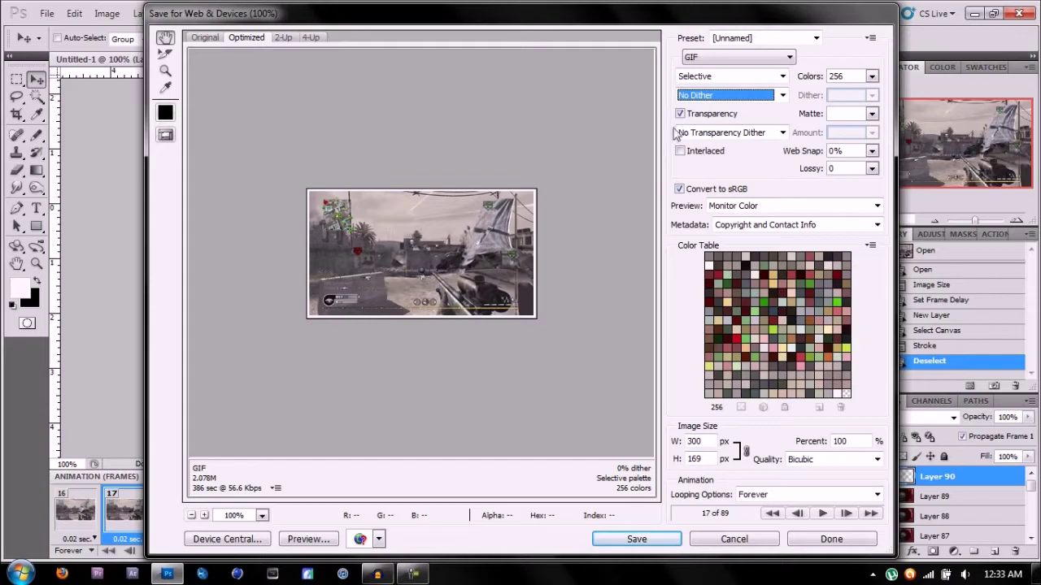
pyautogui.press('Down')
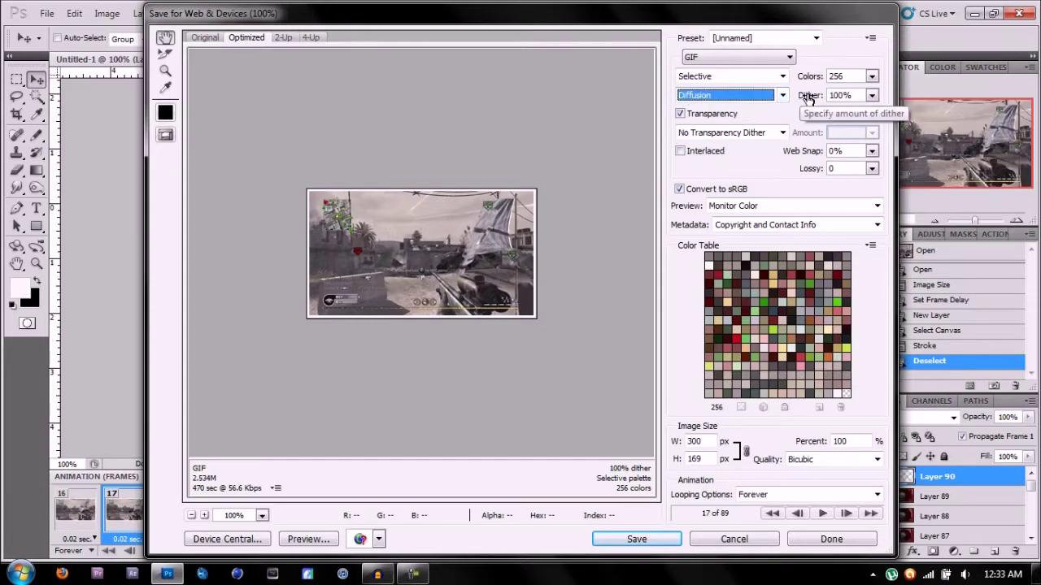
pyautogui.press('Tab')
pyautogui.click(871, 75)
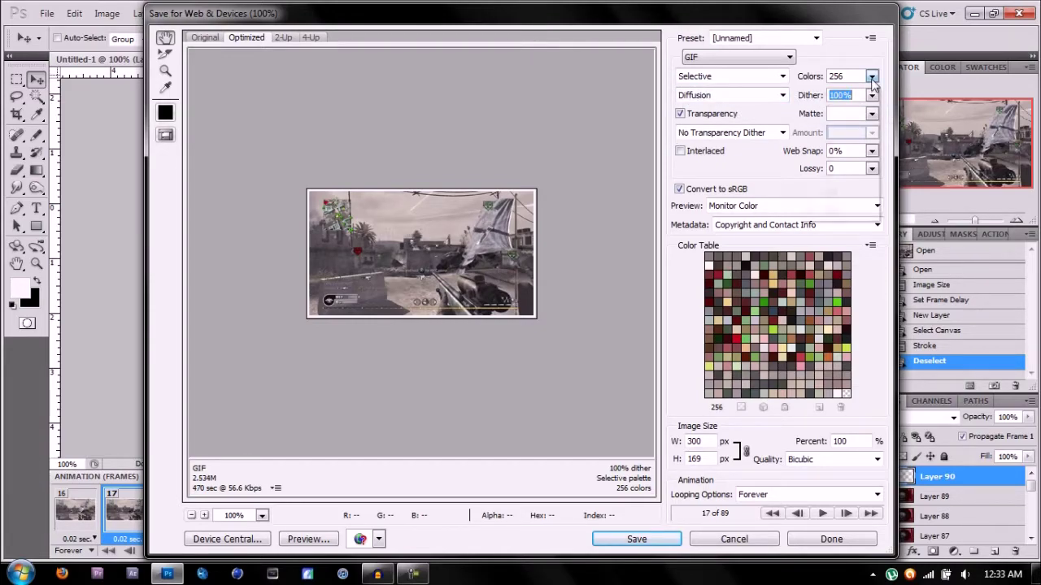
pyautogui.click(854, 207)
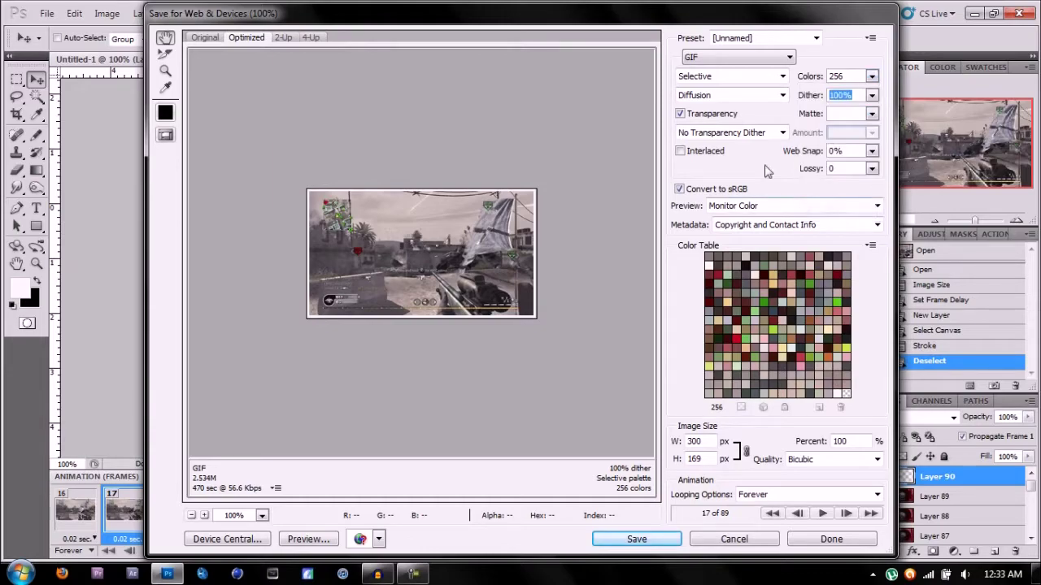
pyautogui.click(871, 75)
pyautogui.click(844, 193)
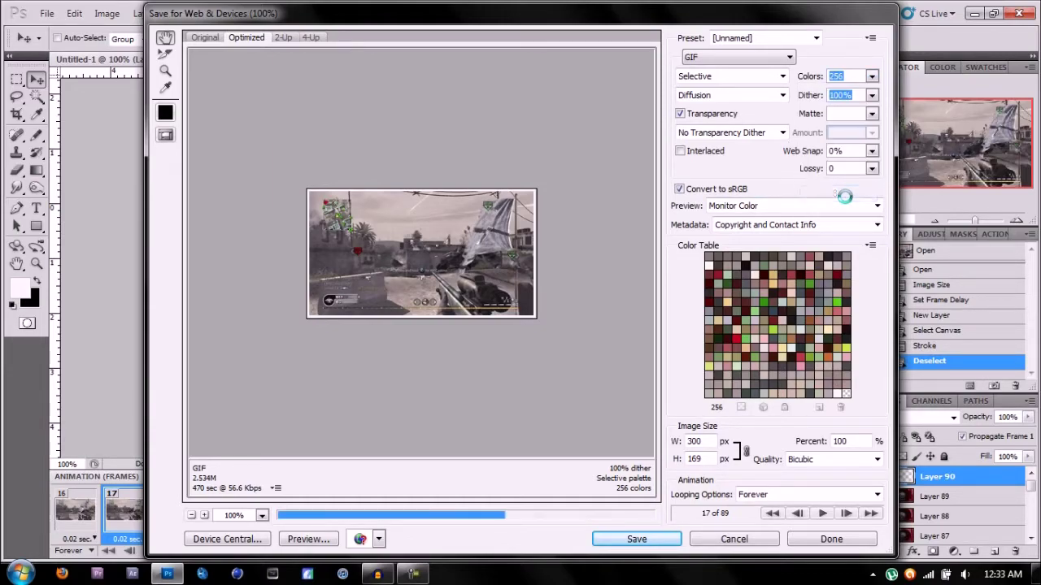
pyautogui.click(735, 97)
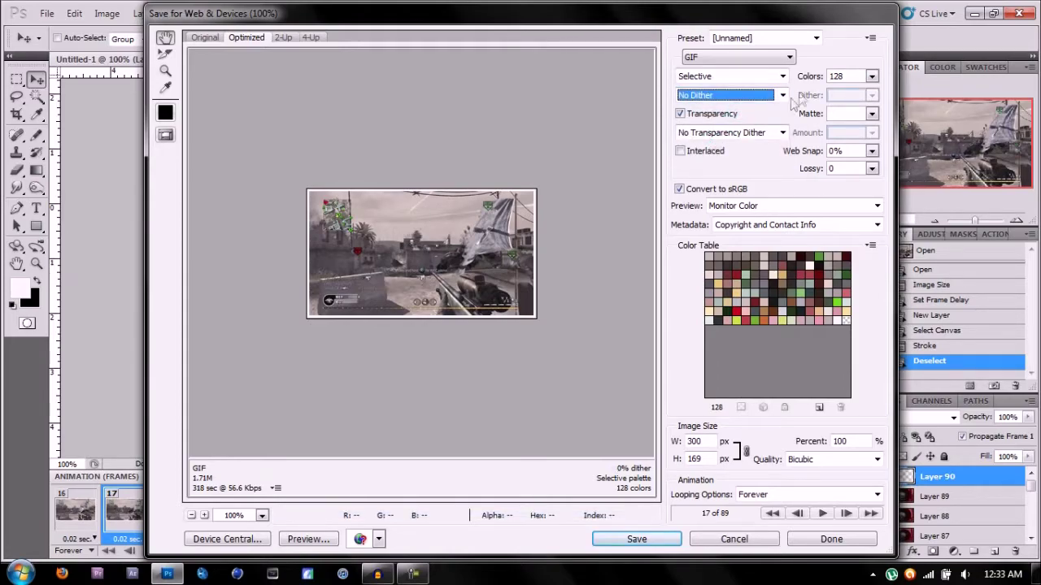
pyautogui.click(871, 78)
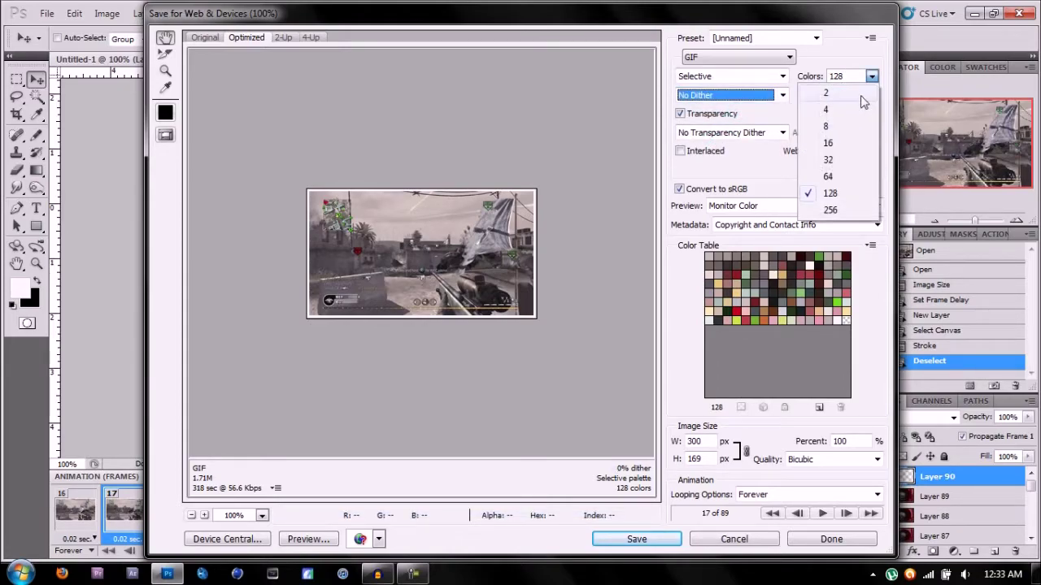
pyautogui.click(845, 178)
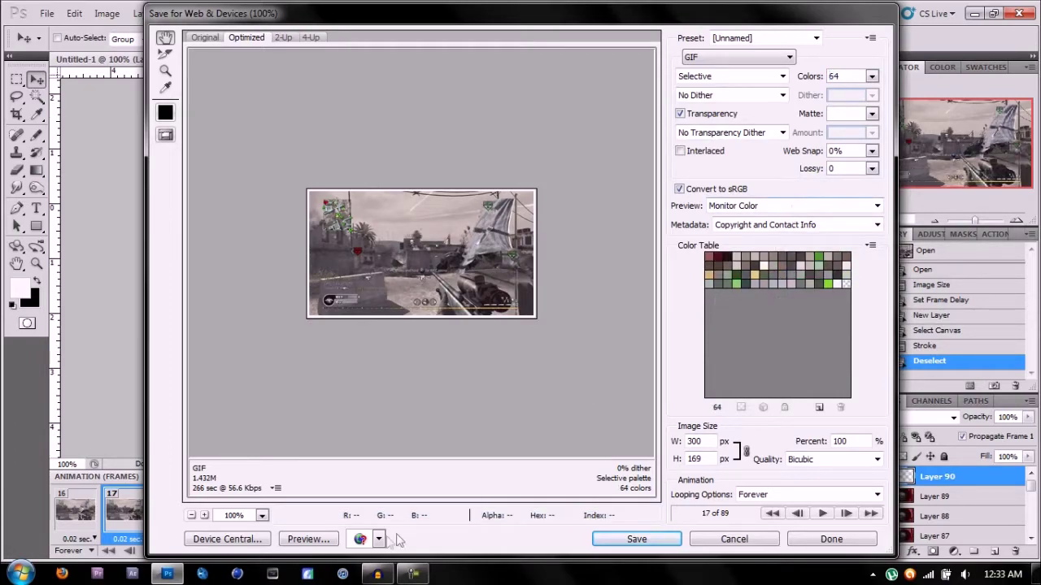
pyautogui.click(870, 77)
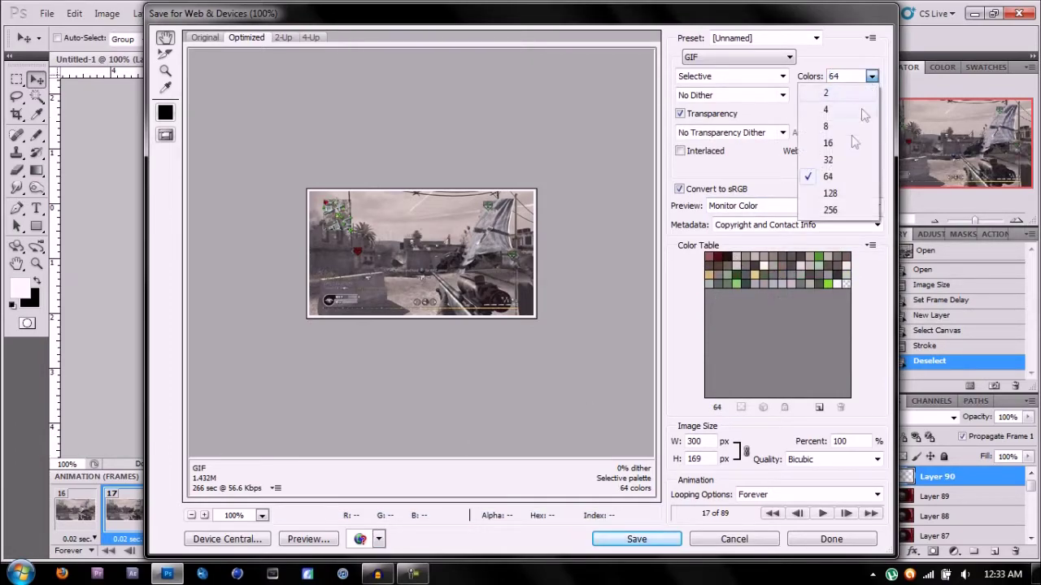
pyautogui.click(834, 210)
pyautogui.click(782, 95)
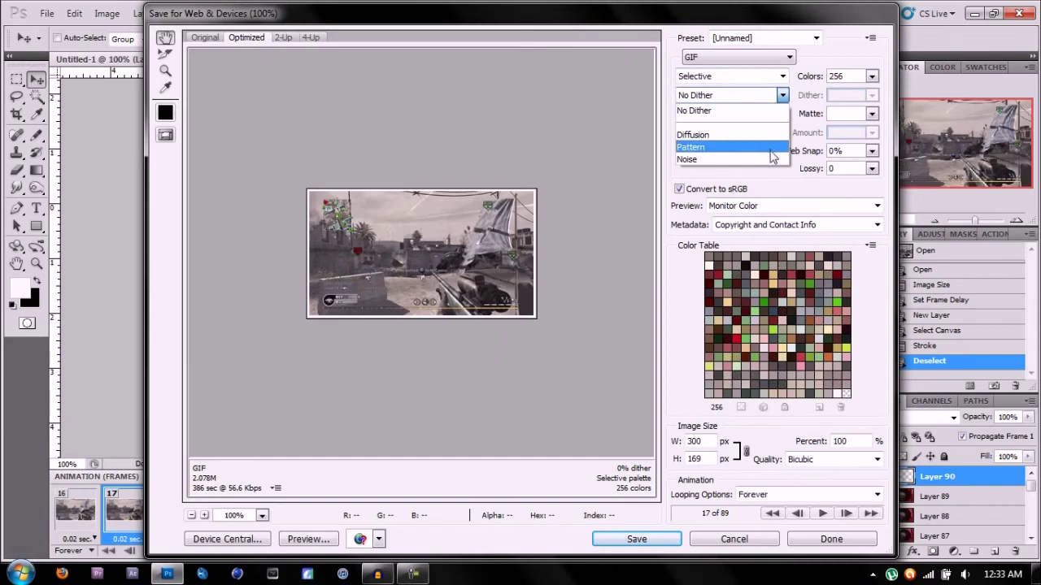
pyautogui.click(764, 135)
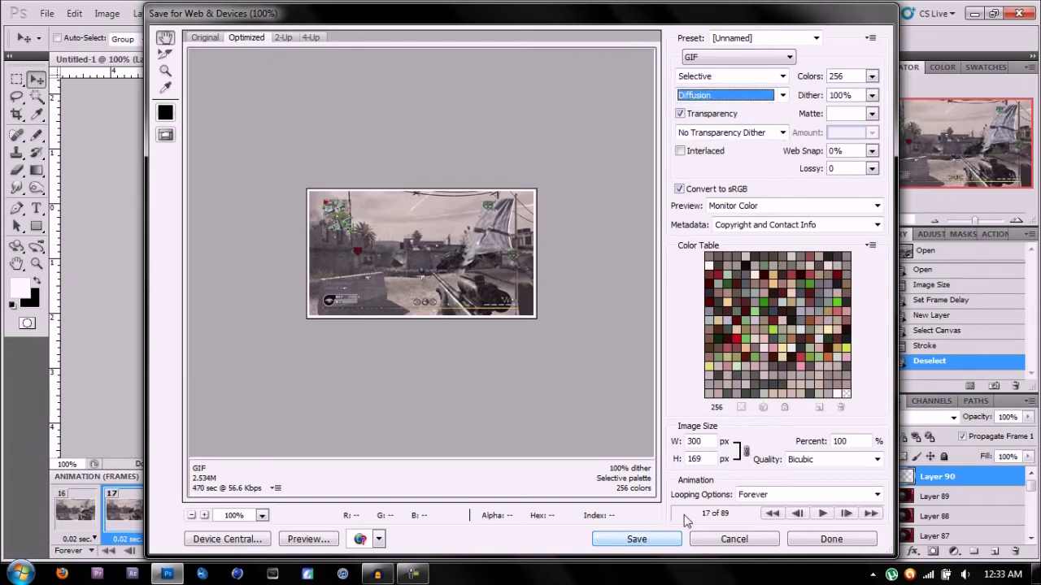
pyautogui.click(820, 515)
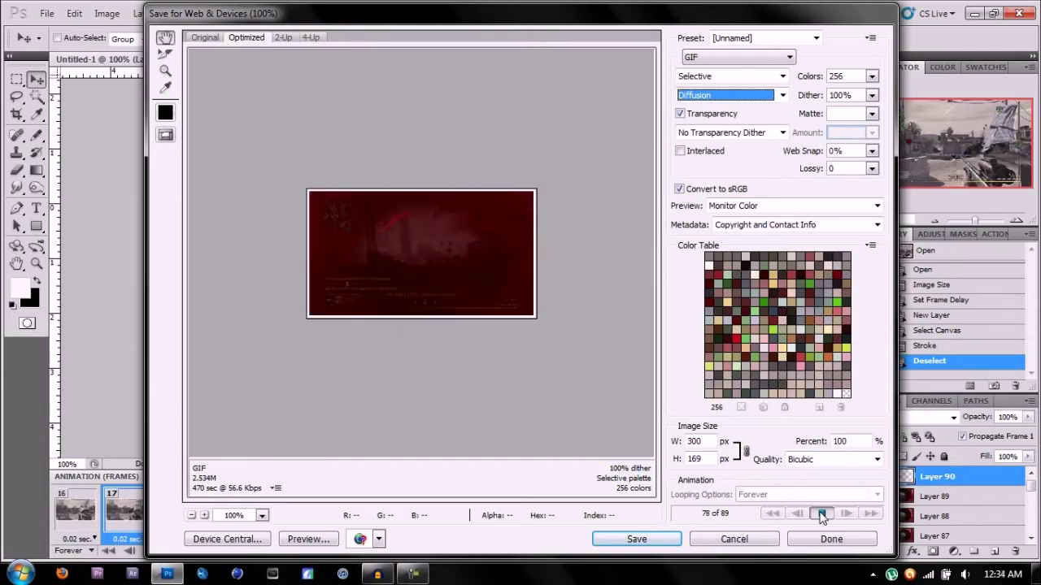
pyautogui.click(822, 515)
# Save the GIF to the desktop as 'Whatever', keeping Images Only format.
pyautogui.click(663, 540)
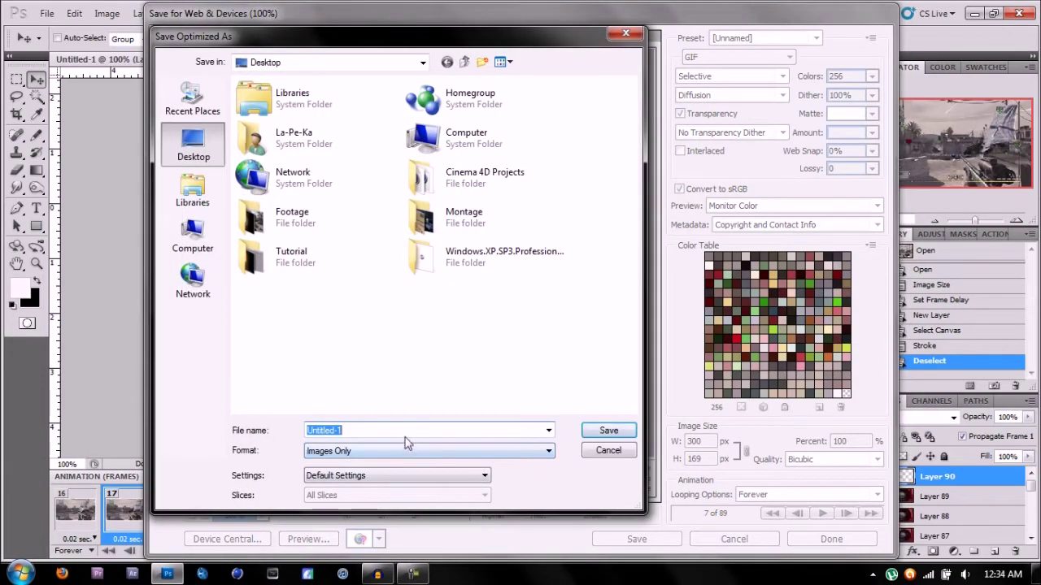
pyautogui.write('Whatever')
pyautogui.click(403, 453)
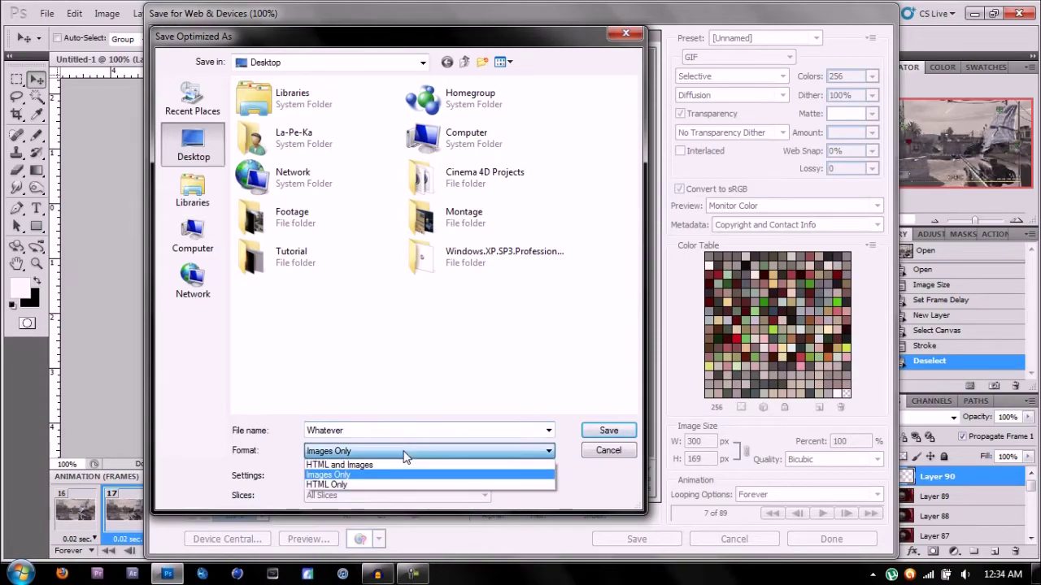
pyautogui.click(404, 453)
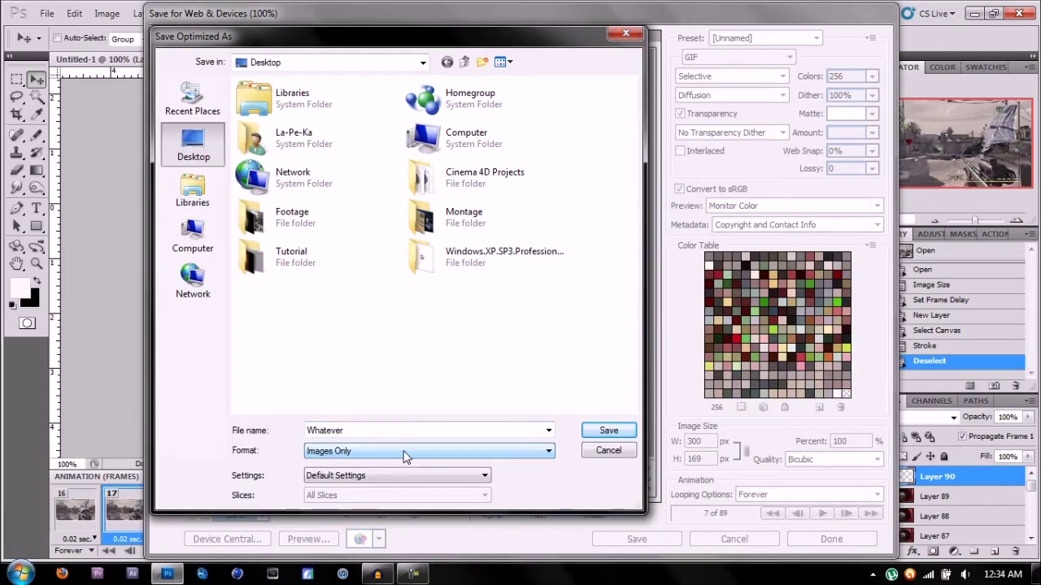
pyautogui.click(609, 431)
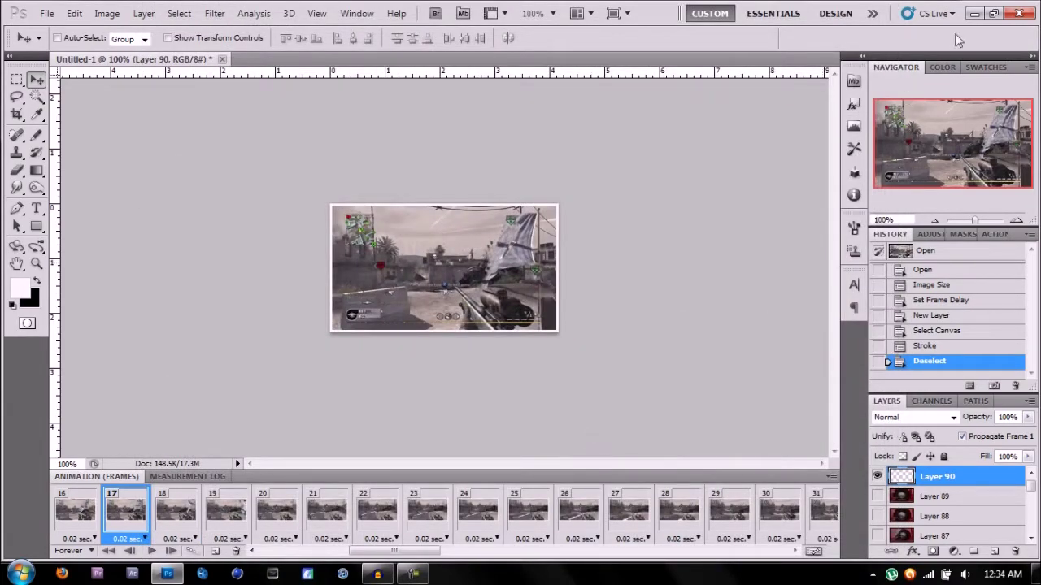
# Minimize Photoshop and open Whatever.gif from the desktop with Firefox.
pyautogui.click(974, 14)
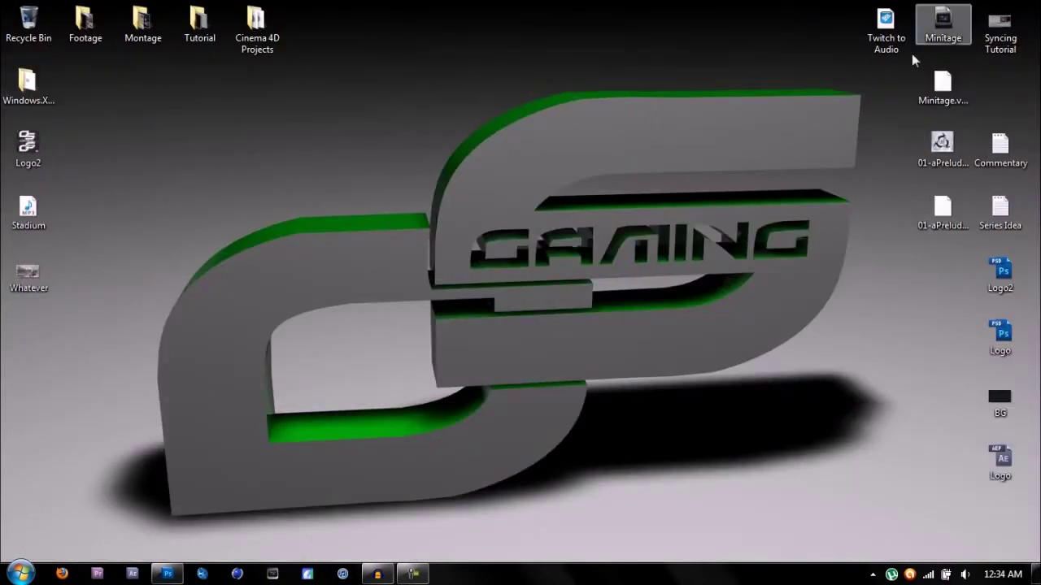
pyautogui.rightClick(29, 272)
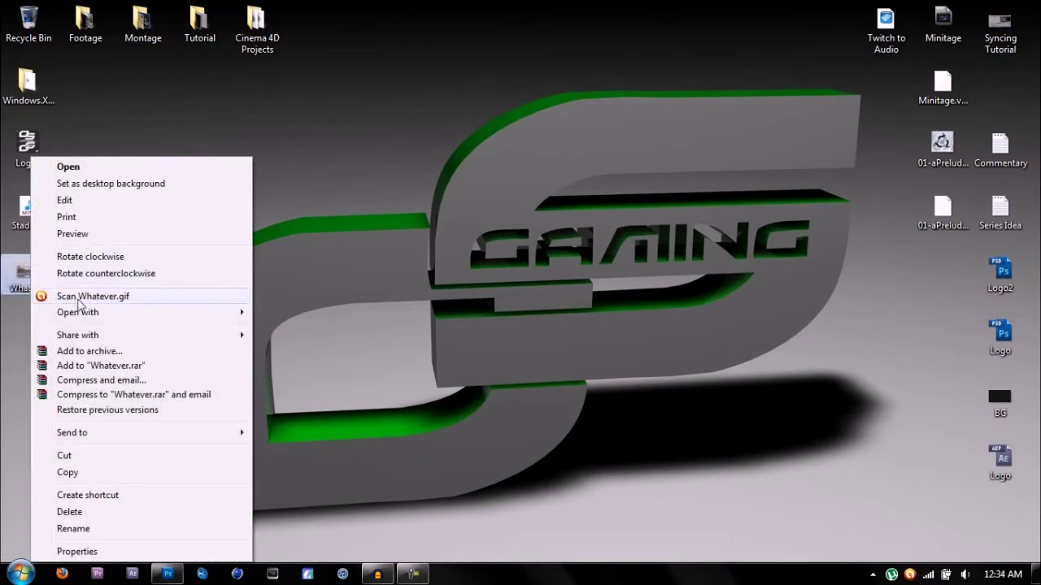
pyautogui.moveTo(139, 312)
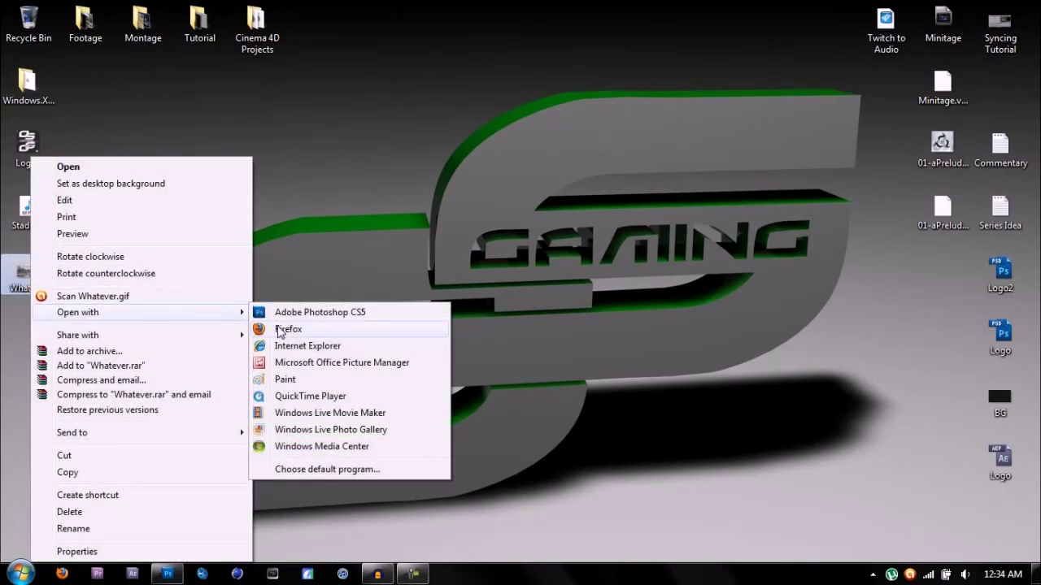
pyautogui.click(283, 332)
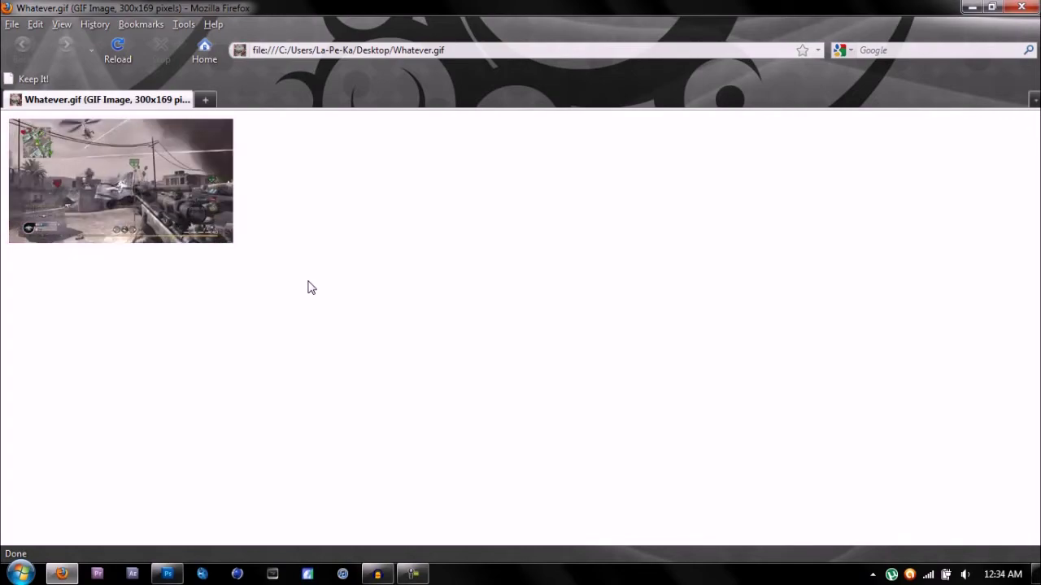
# Close Firefox after watching Whatever.gif play.
pyautogui.click(1022, 8)
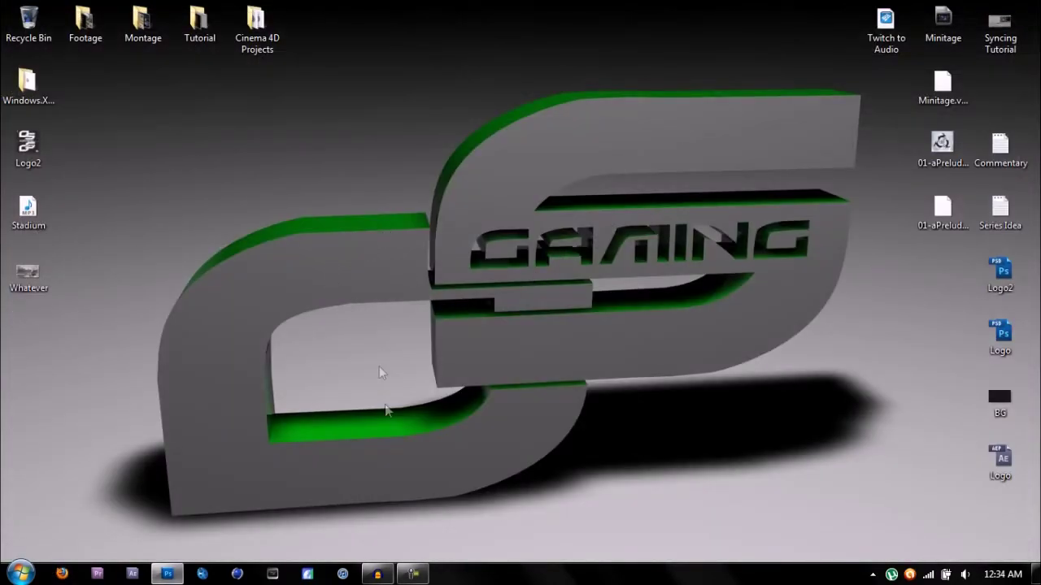
pyautogui.click(408, 575)
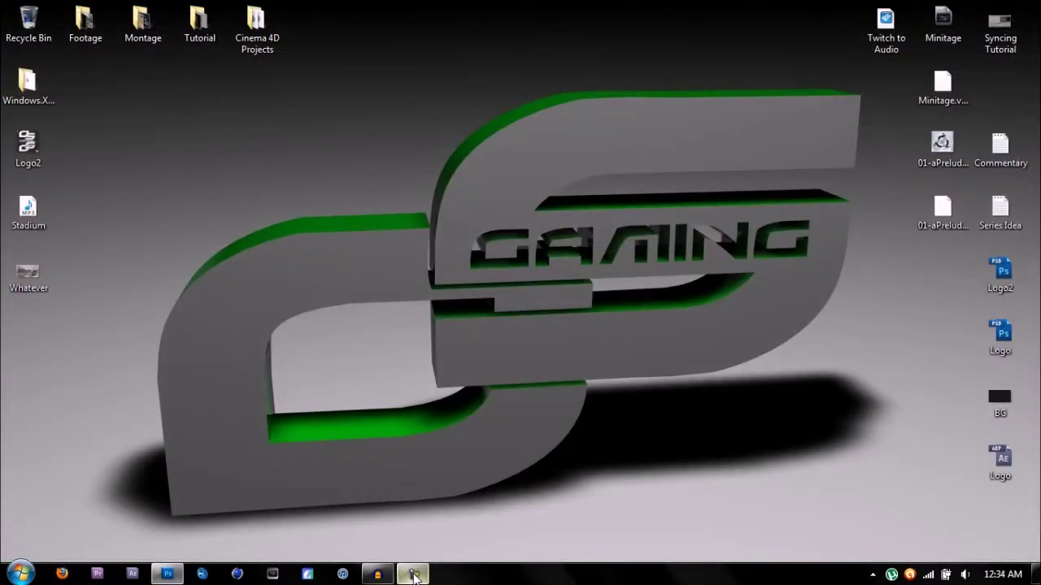